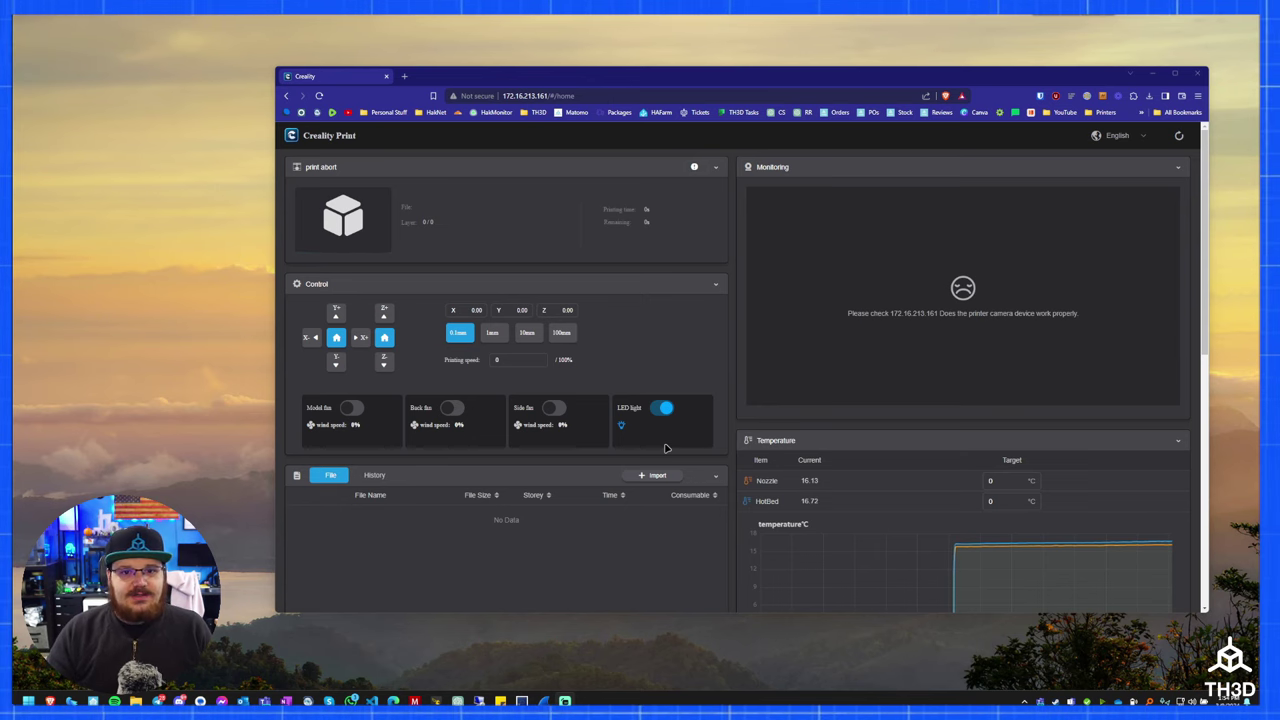
Reload the printer's web page at 172.16.213.161 in the browser
left_click(549, 95)
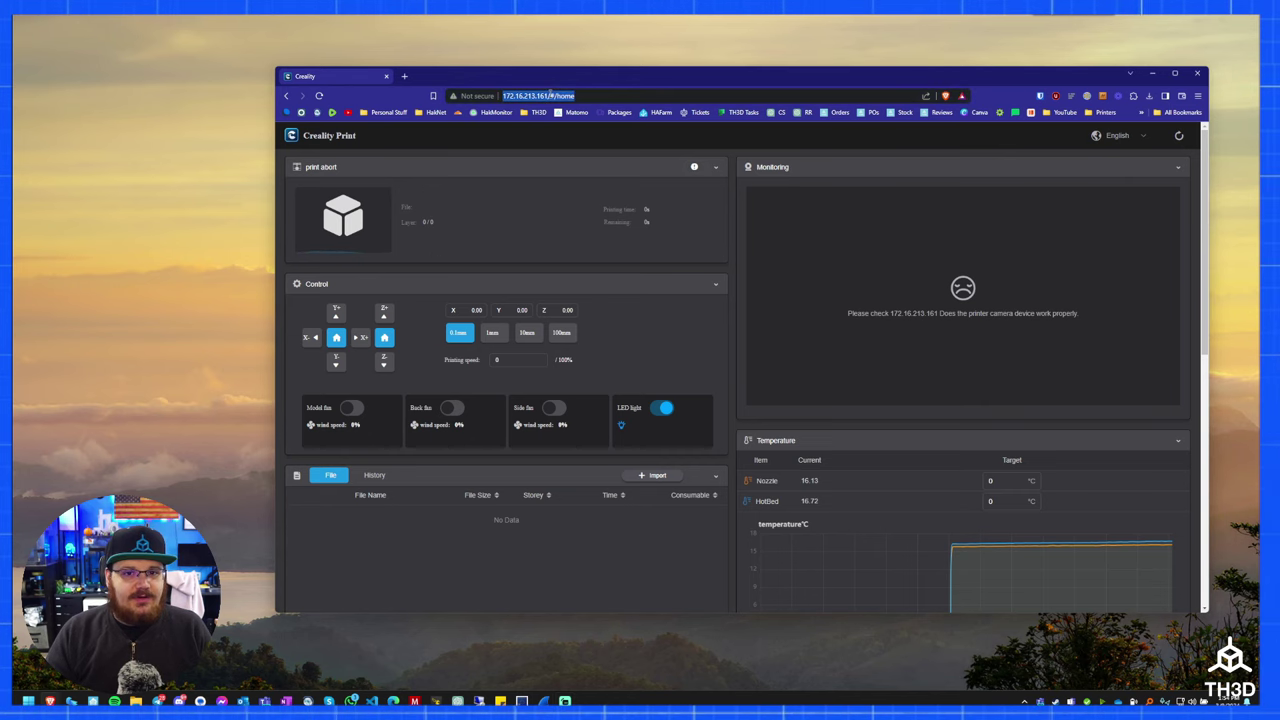
type("172.16.213.161")
key("Return")
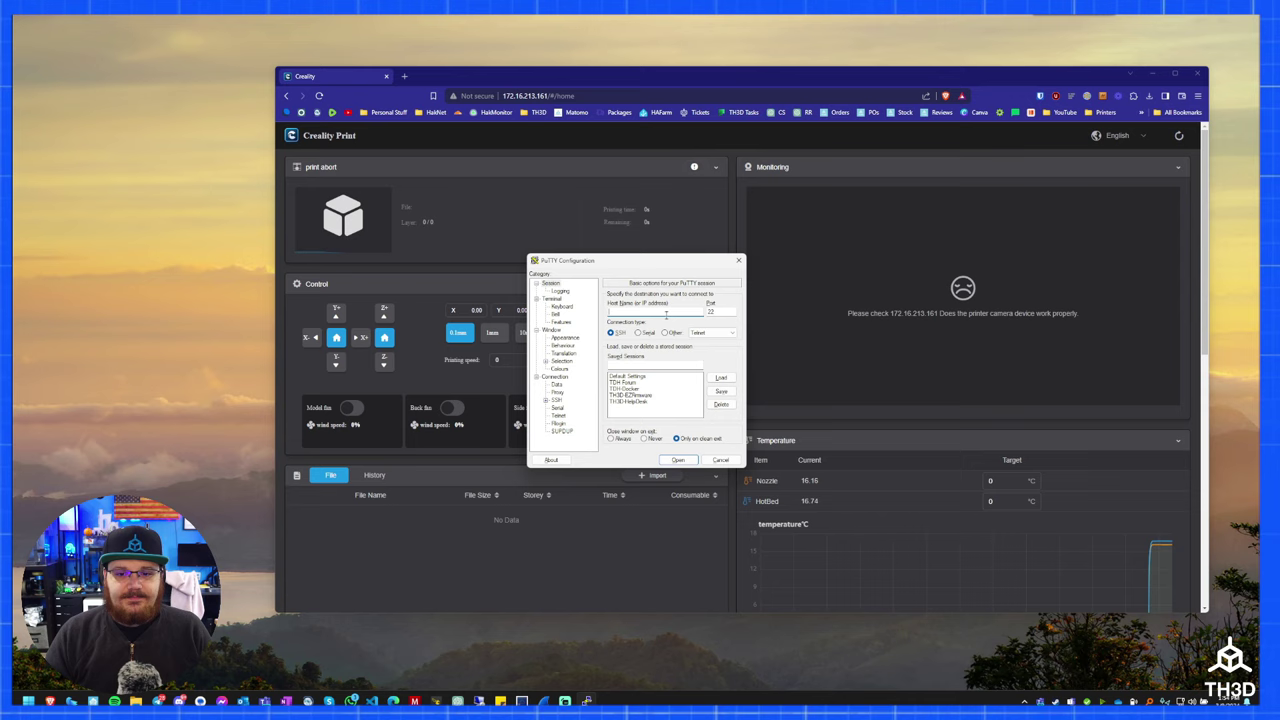
Connect over SSH to 172.16.213.161 and log in as root with the account password
type("172.16.213.161")
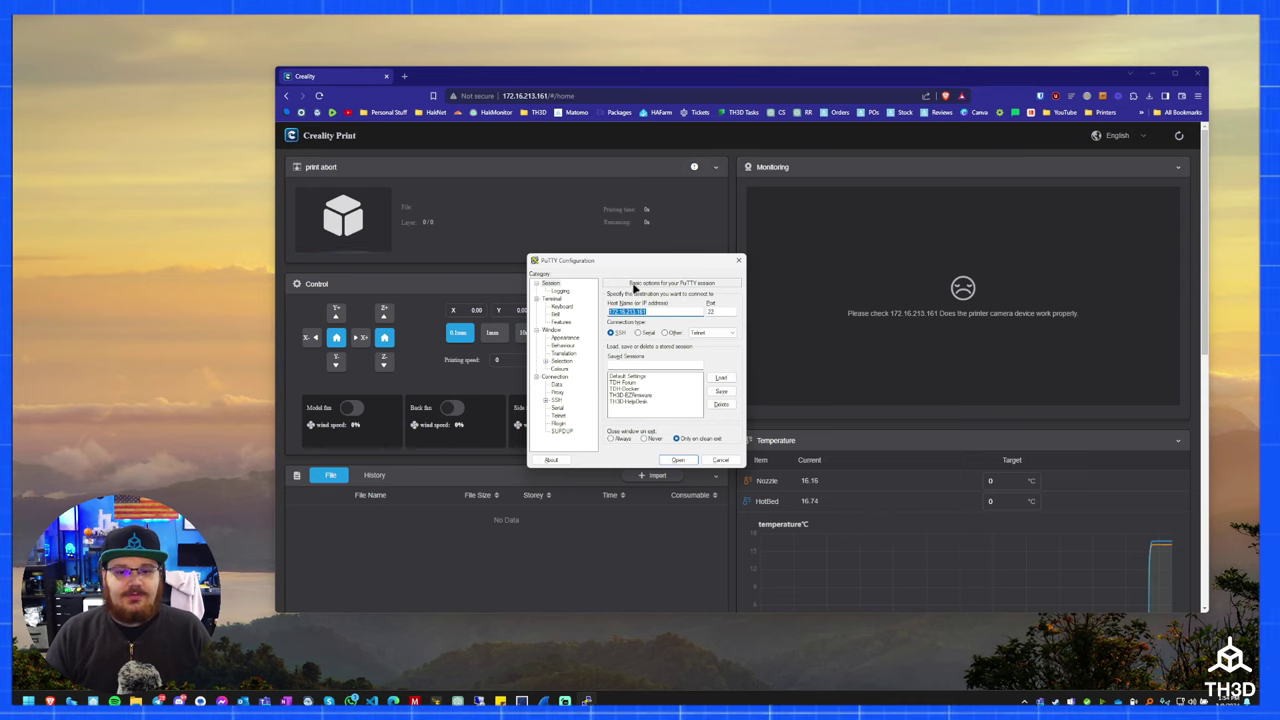
left_click(677, 460)
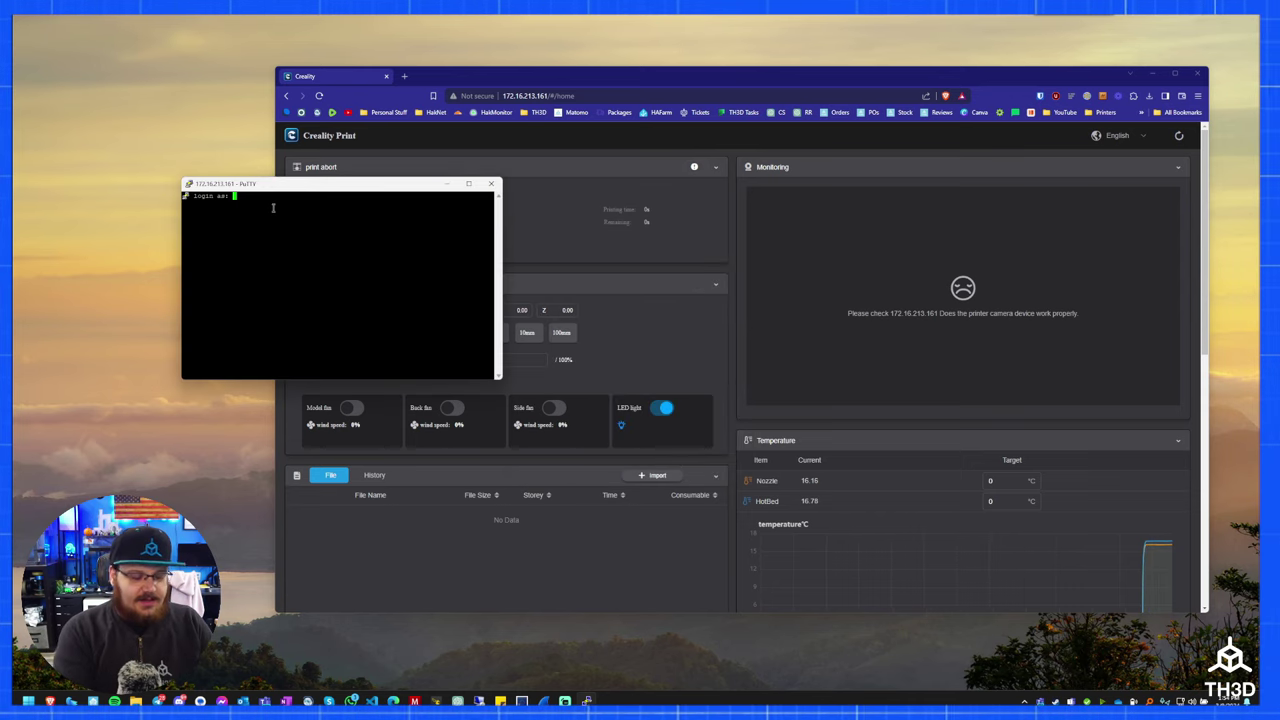
type("roo")
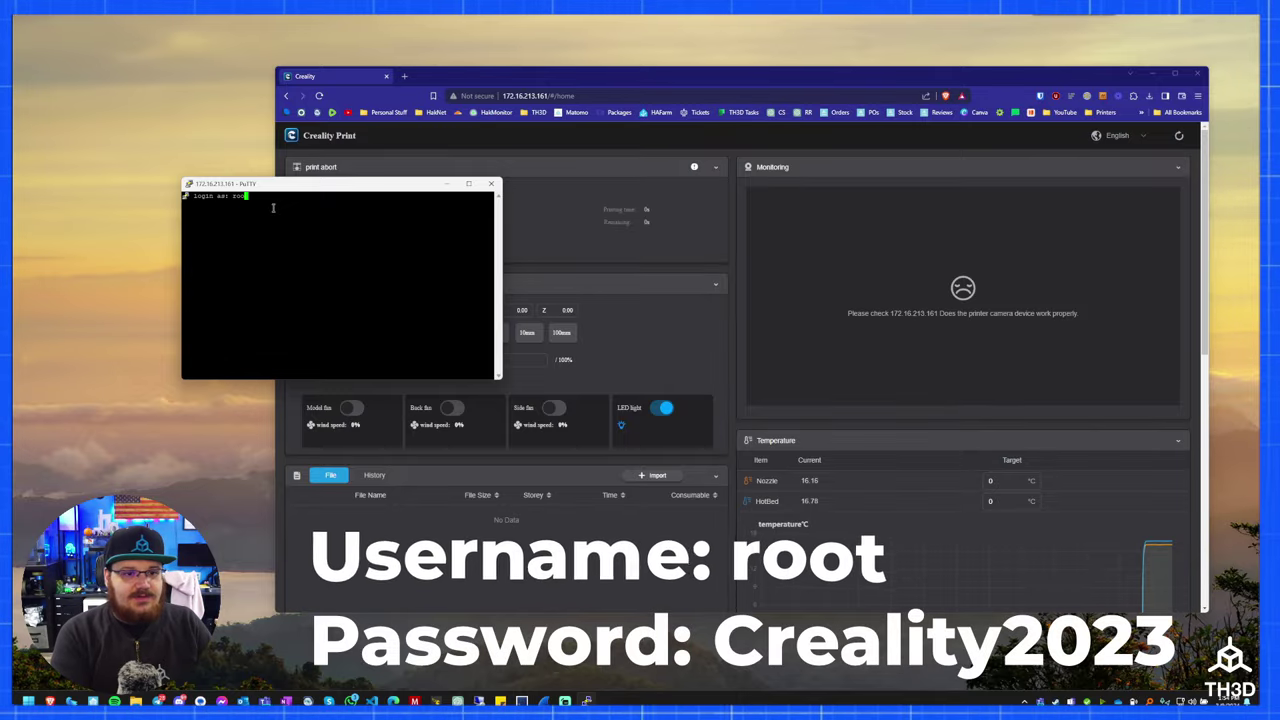
type("t")
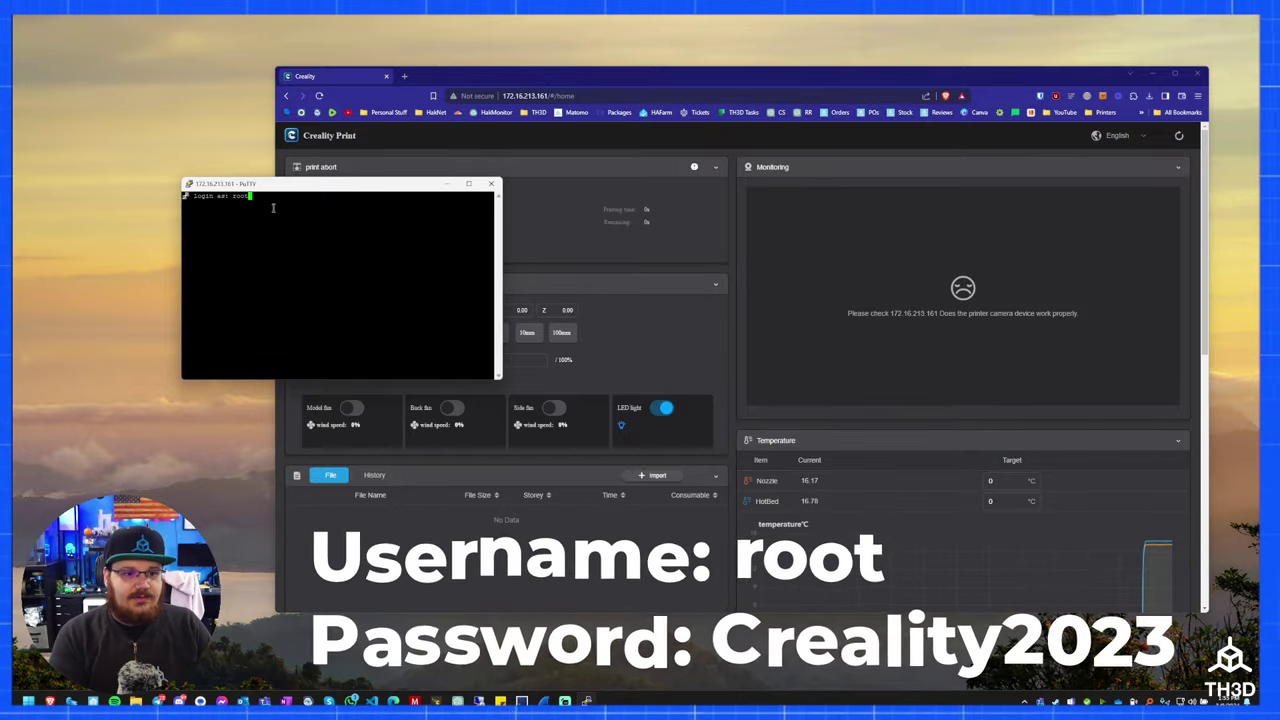
key("Return")
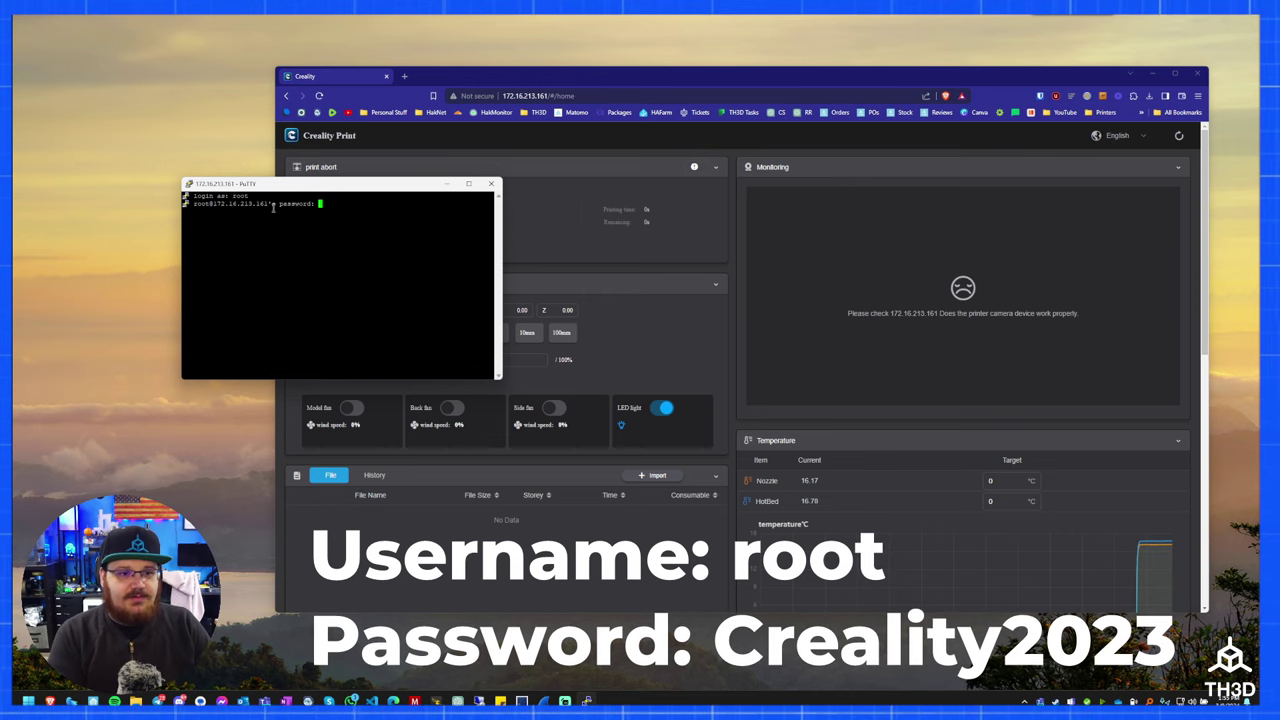
key("Return")
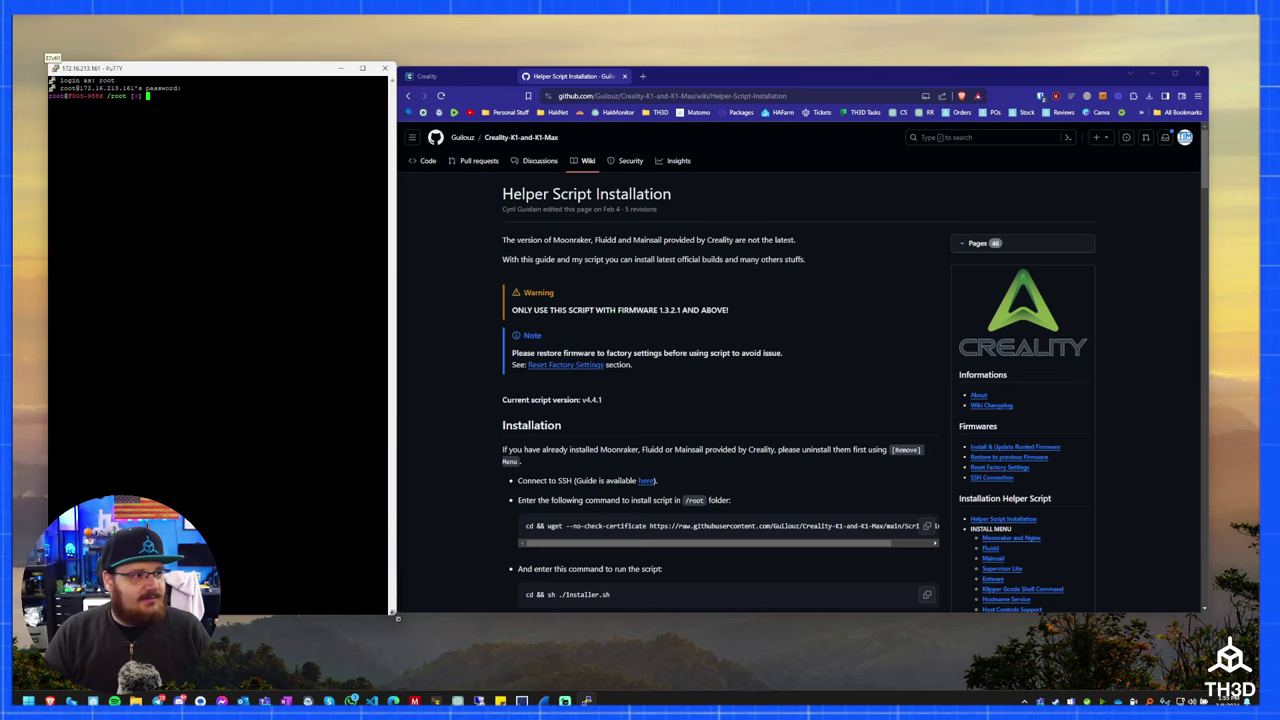
Download installer.sh on the printer using the wiki's wget command
left_click_drag(397, 618, 386, 578)
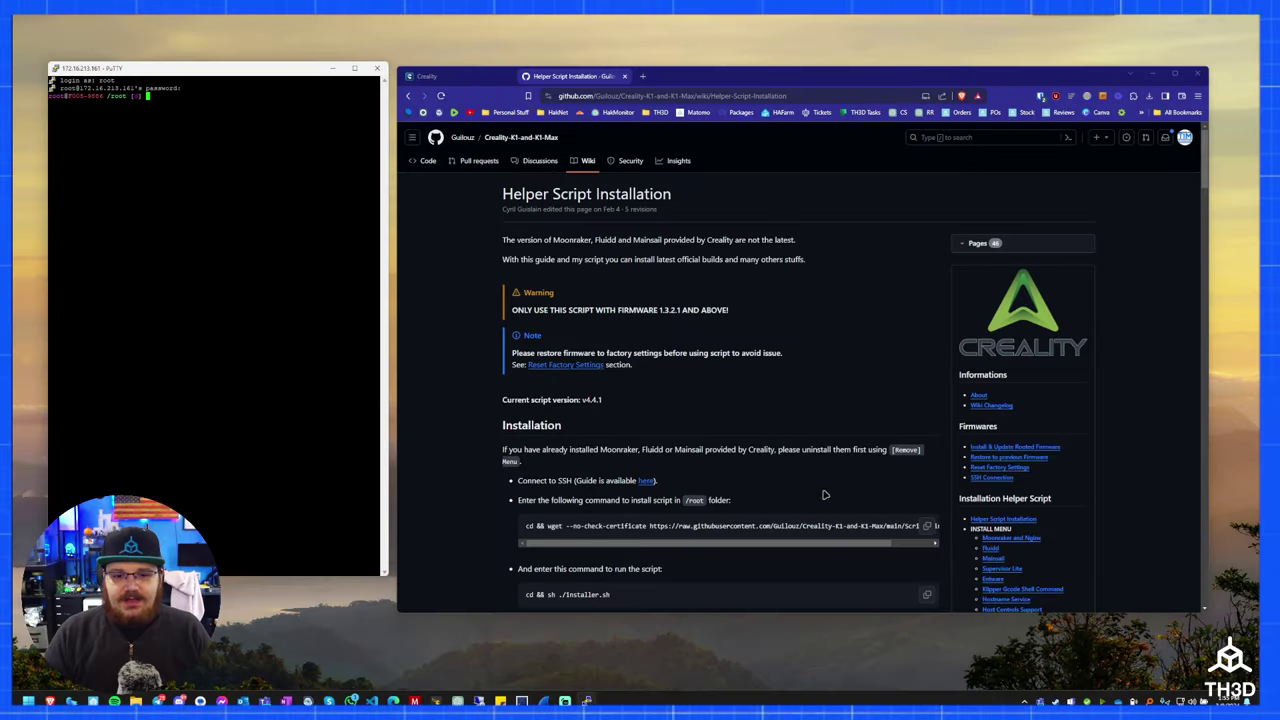
left_click(825, 494)
left_click(688, 93)
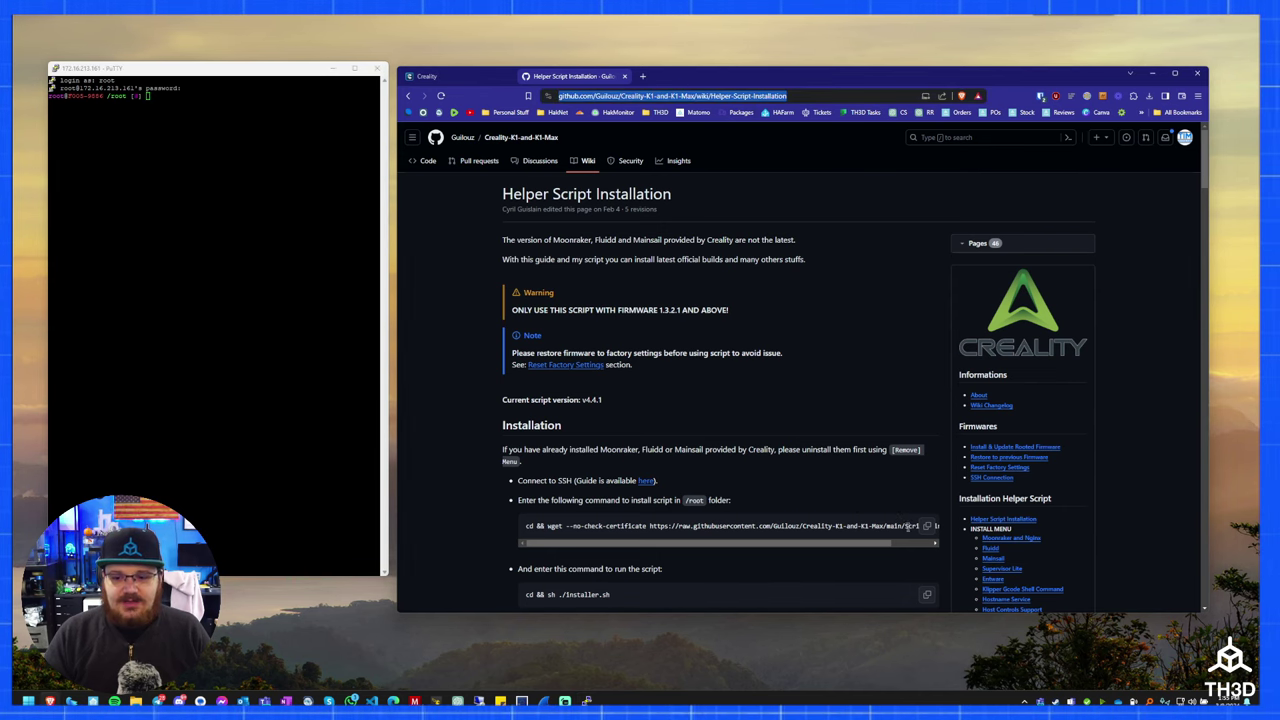
left_click(893, 487)
scroll(900, 470, "down", 1)
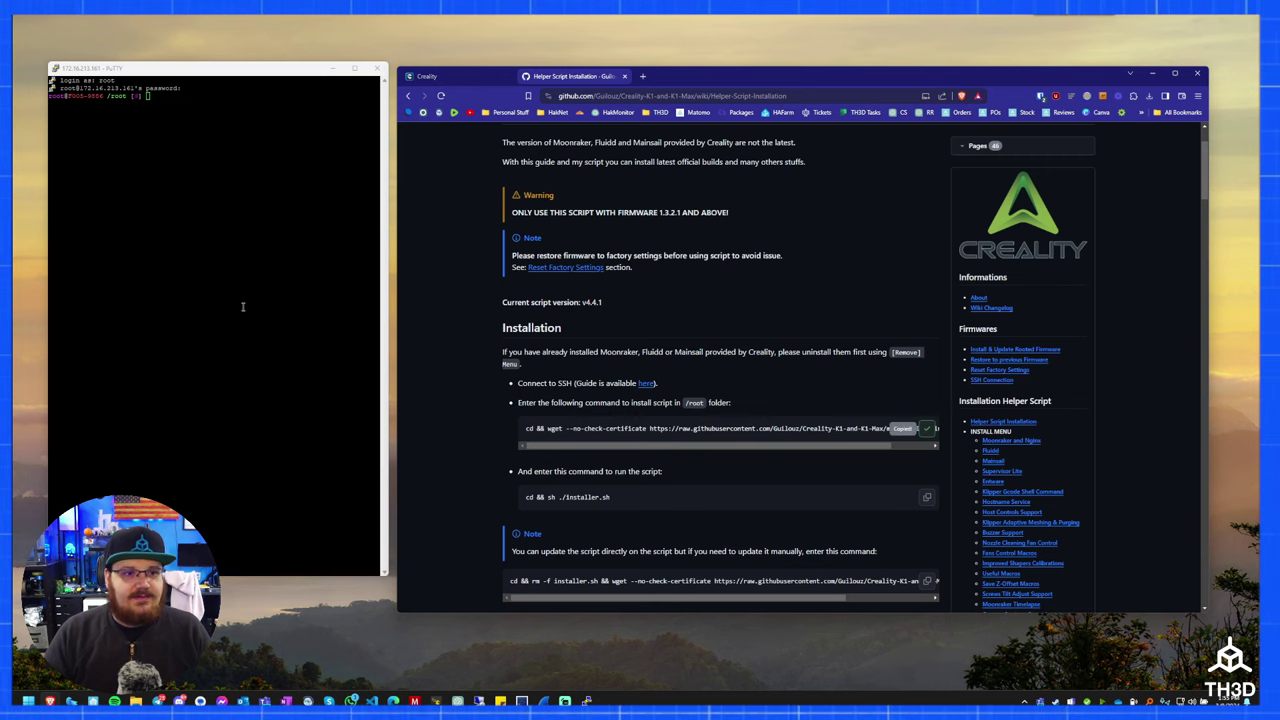
right_click(213, 237)
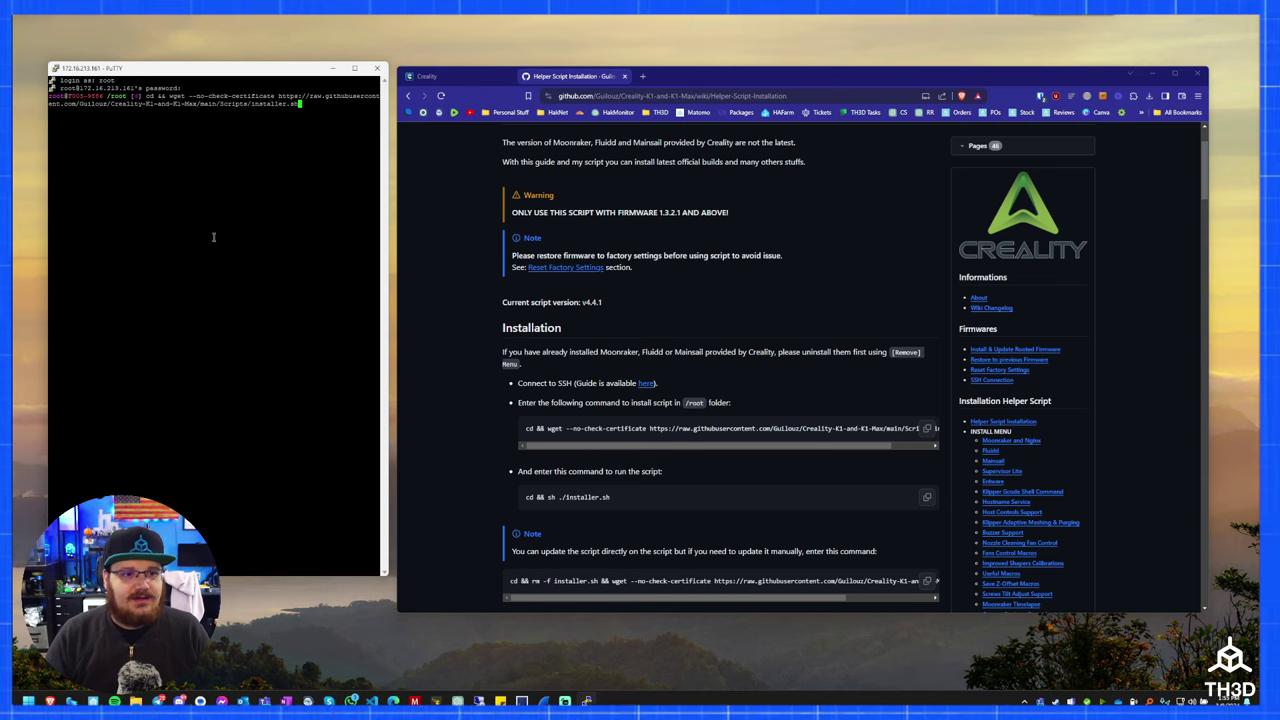
key("Return")
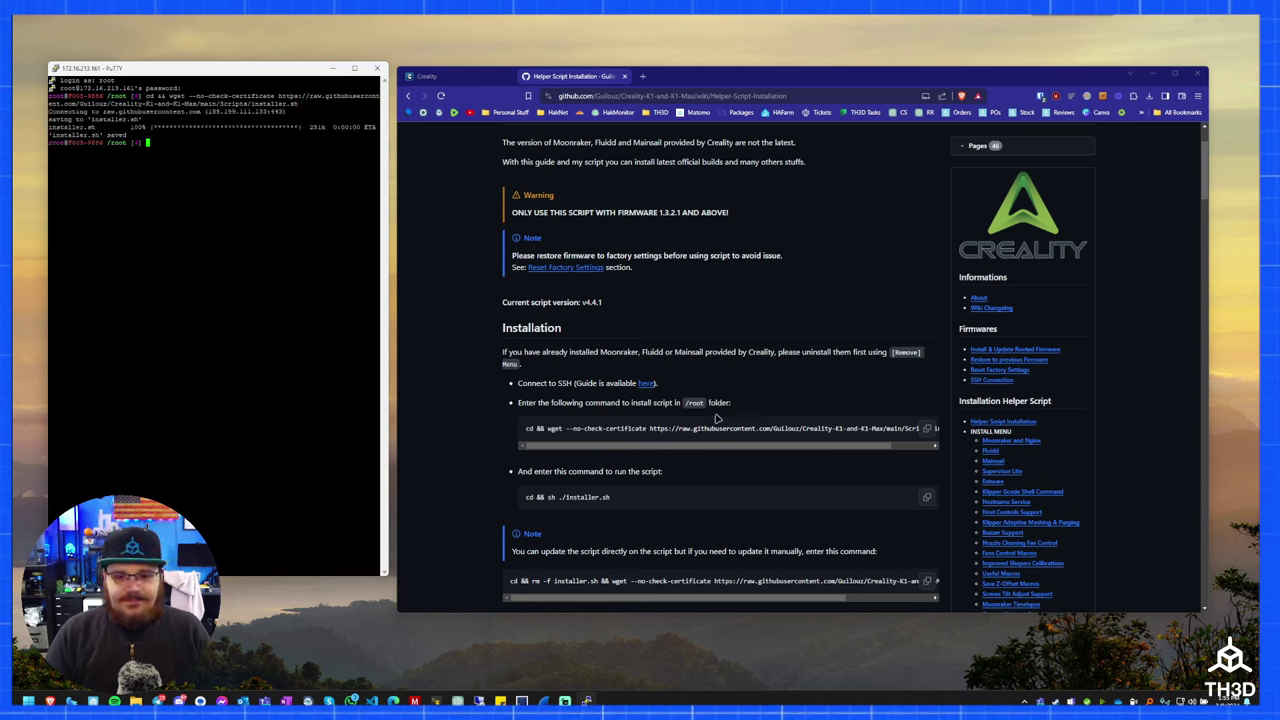
Run 'cd && sh ./installer.sh' to start the helper script
left_click(926, 497)
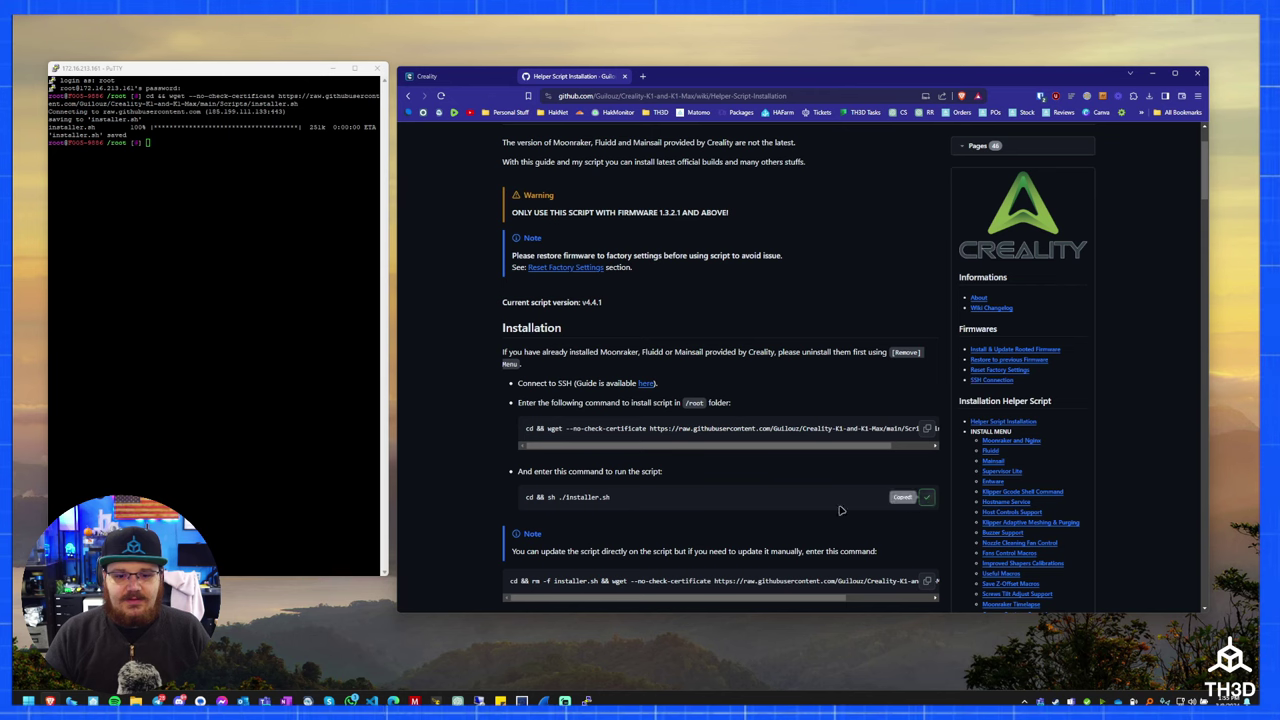
right_click(222, 225)
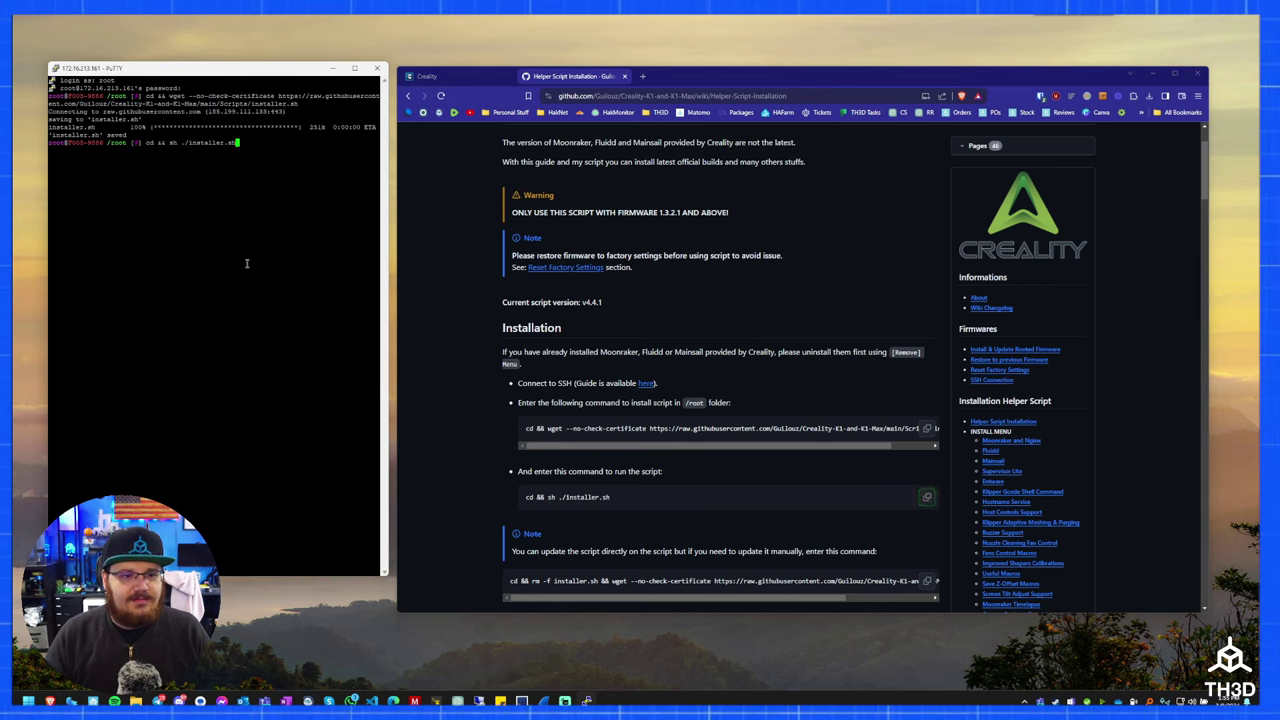
key("Return")
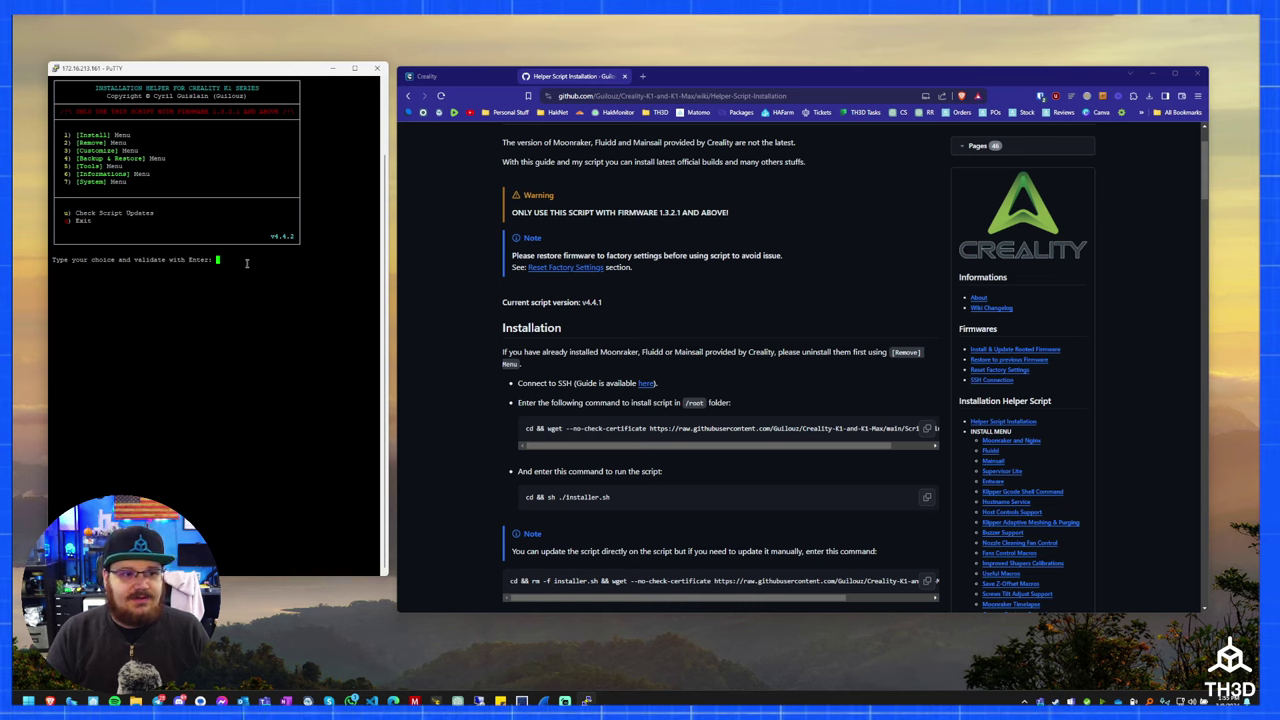
Install Moonraker and Nginx from the helper script's Install Menu
type("1")
key("Return")
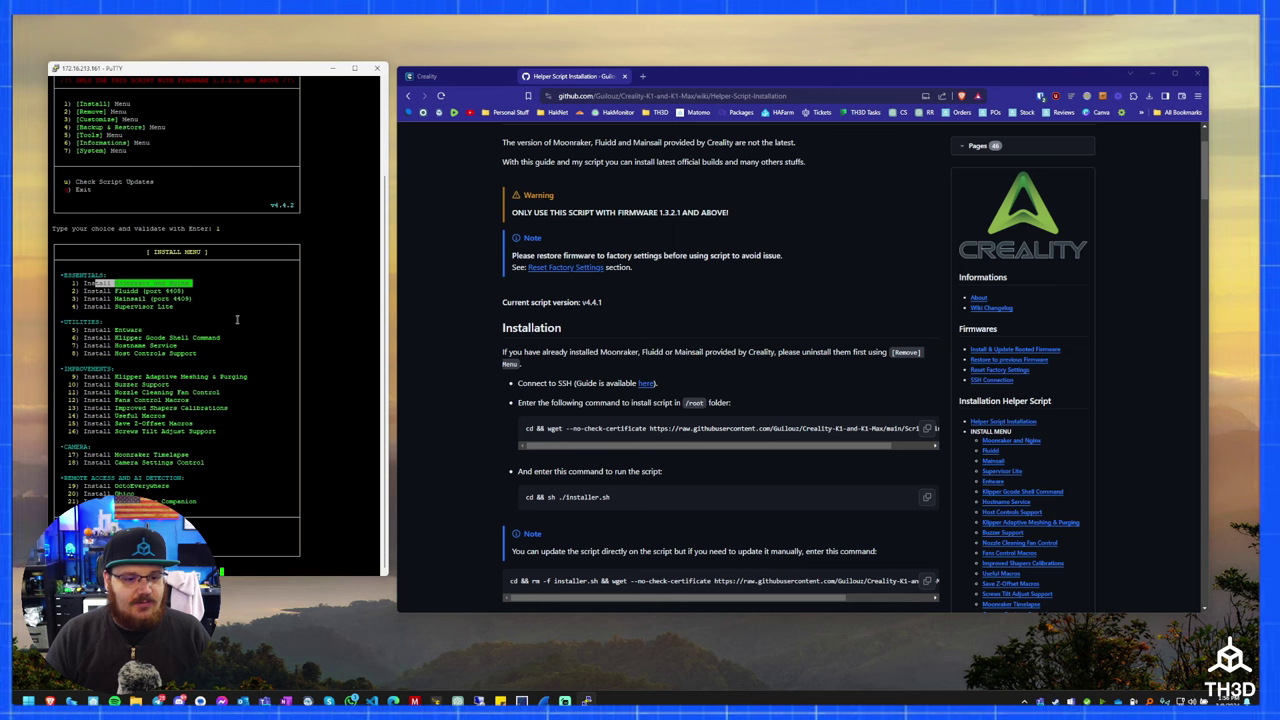
type("1")
key("Return")
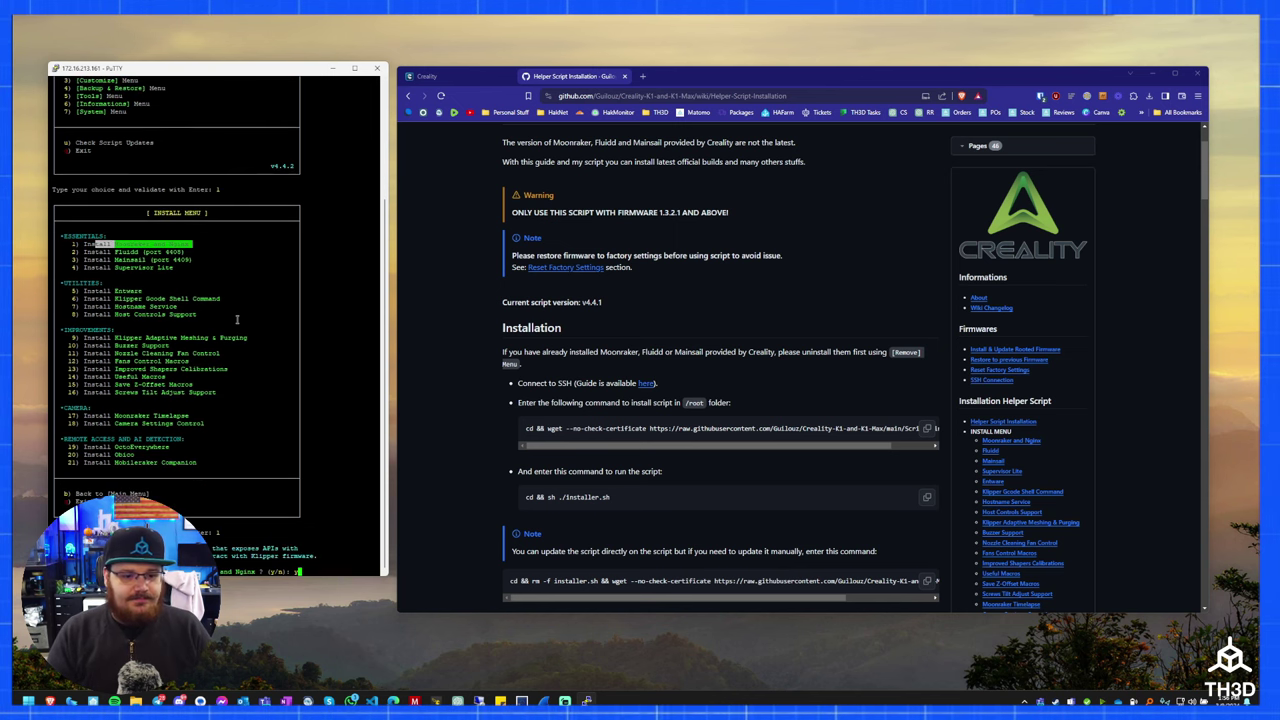
type("y")
key("Return")
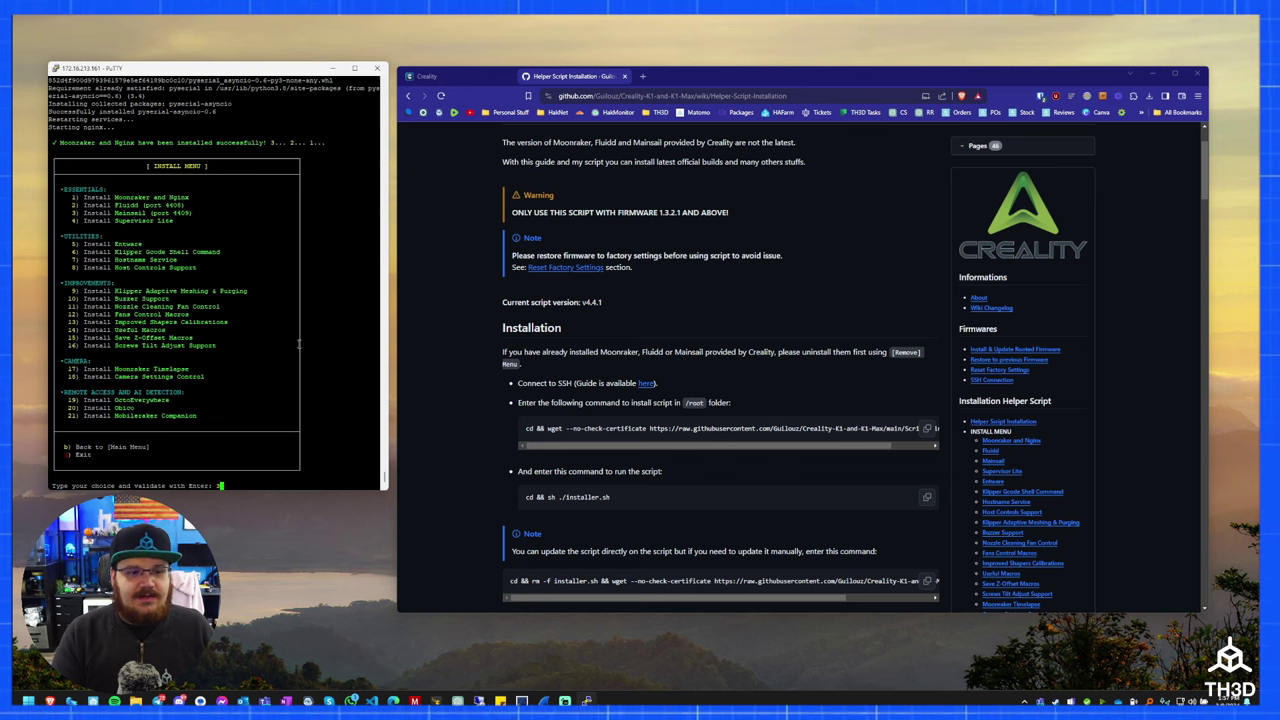
Install Mainsail, confirming with y
key("Return")
type("y")
key("Return")
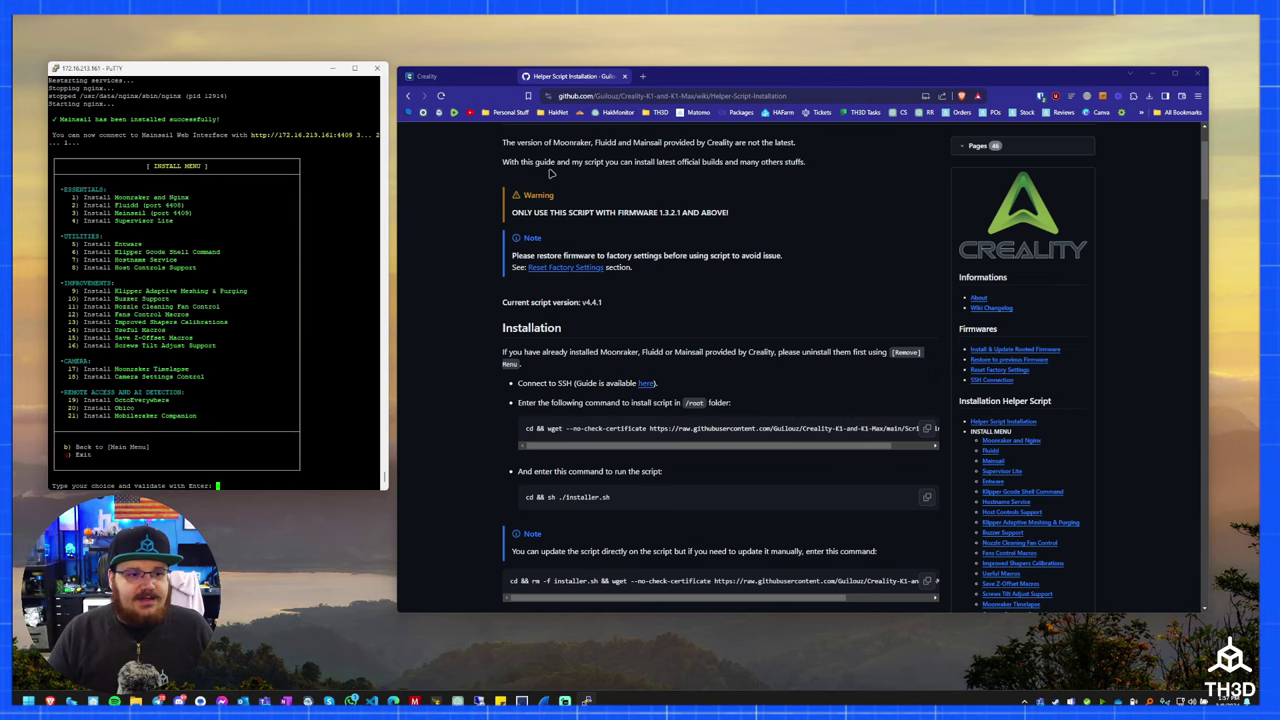
left_click(457, 76)
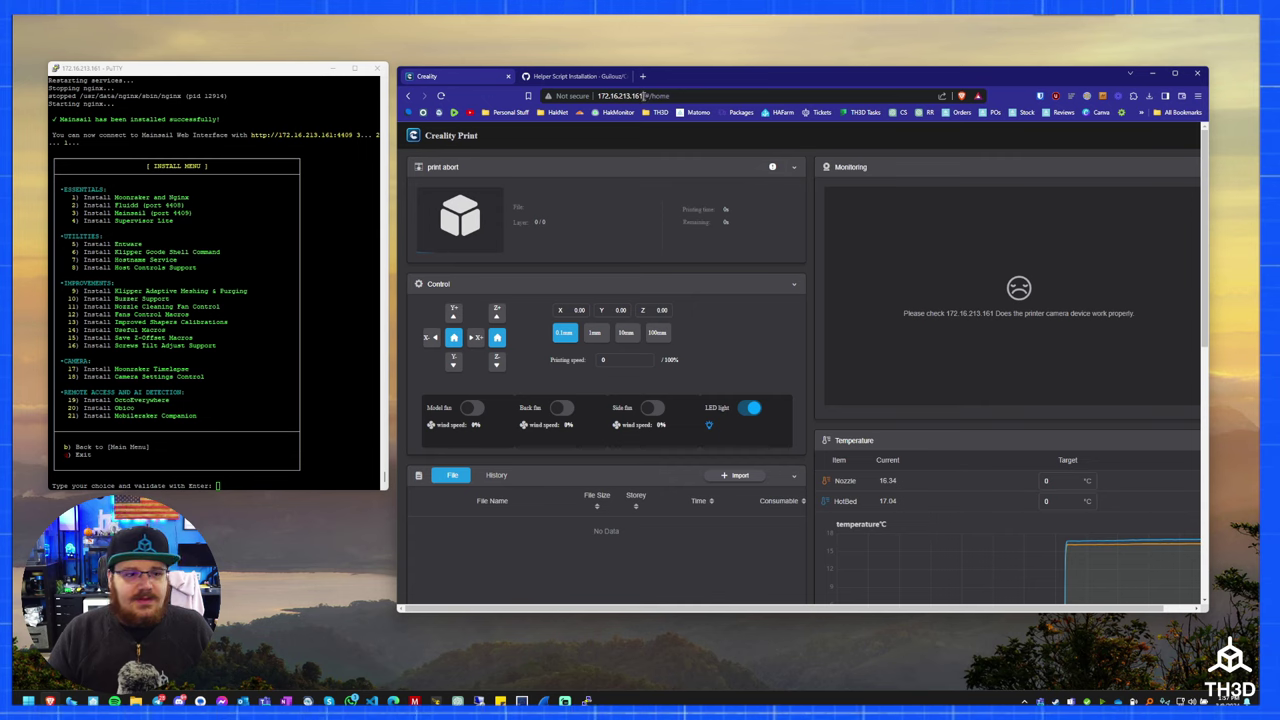
Load Mainsail at 172.16.213.161:4409 in the browser
type(":")
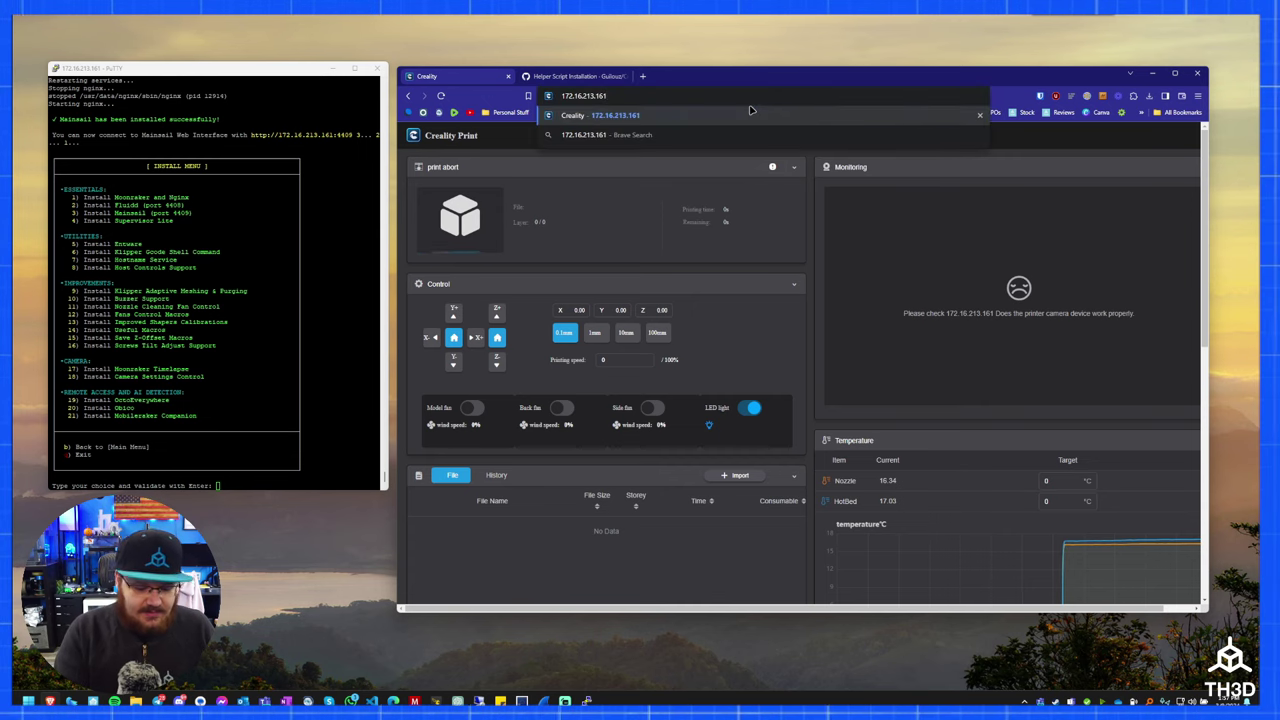
type("4409")
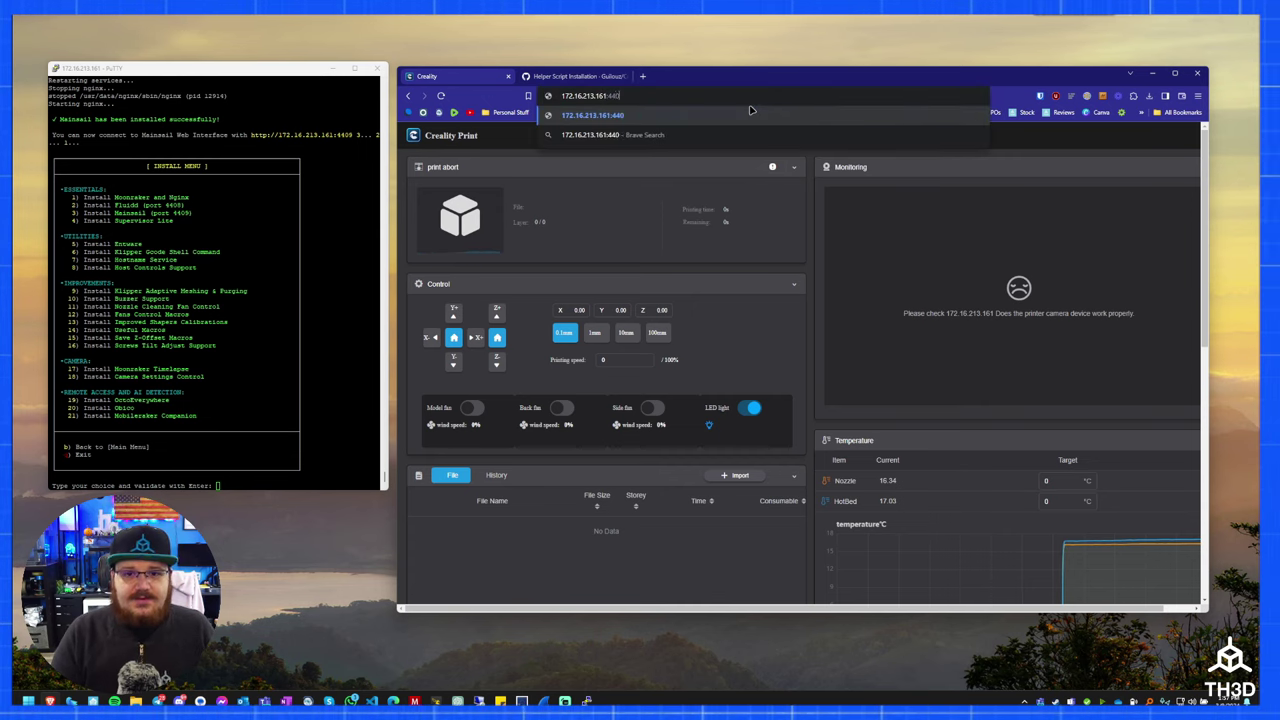
key("Return")
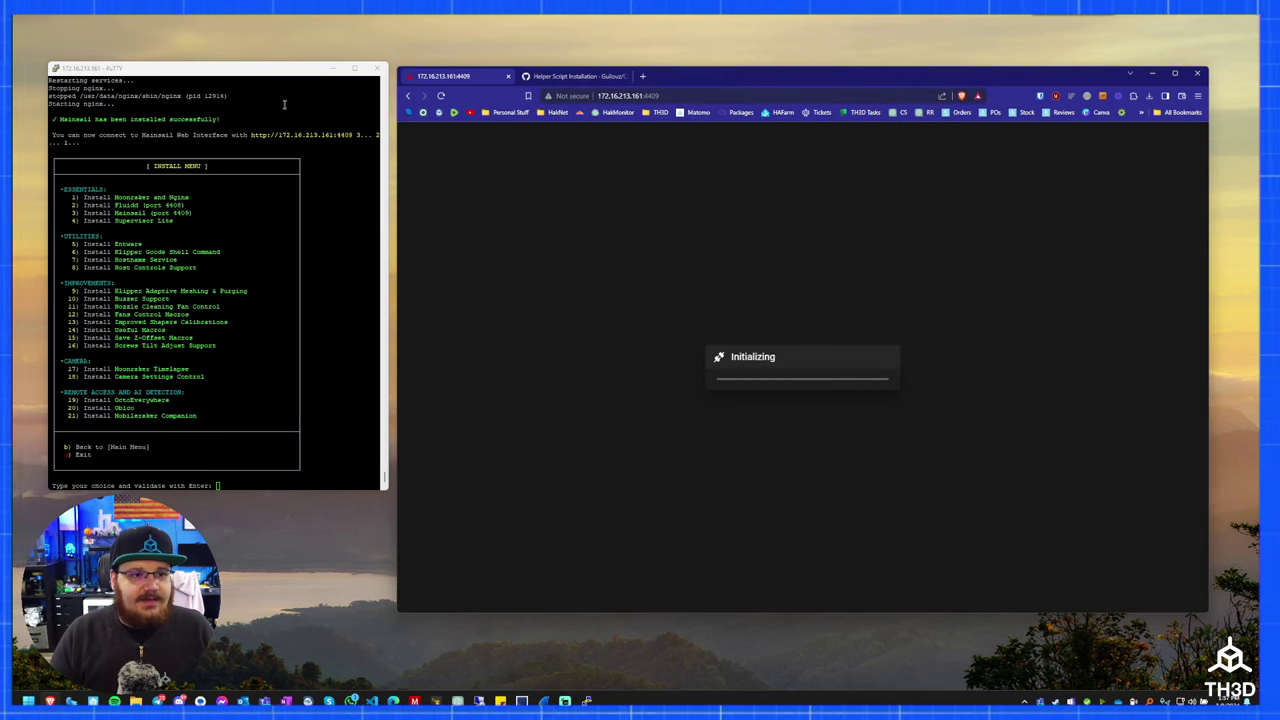
left_click(242, 71)
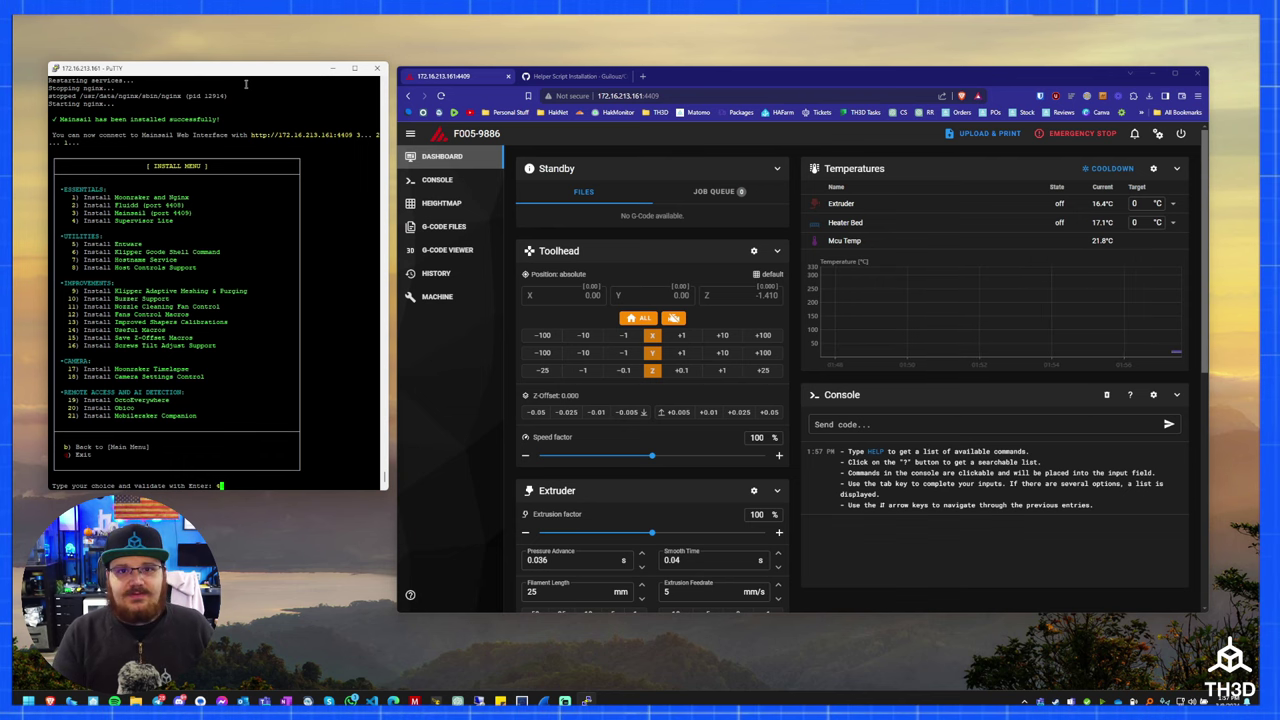
Install Supervisor Lite (option 4), confirming with y
type("4")
key("Return")
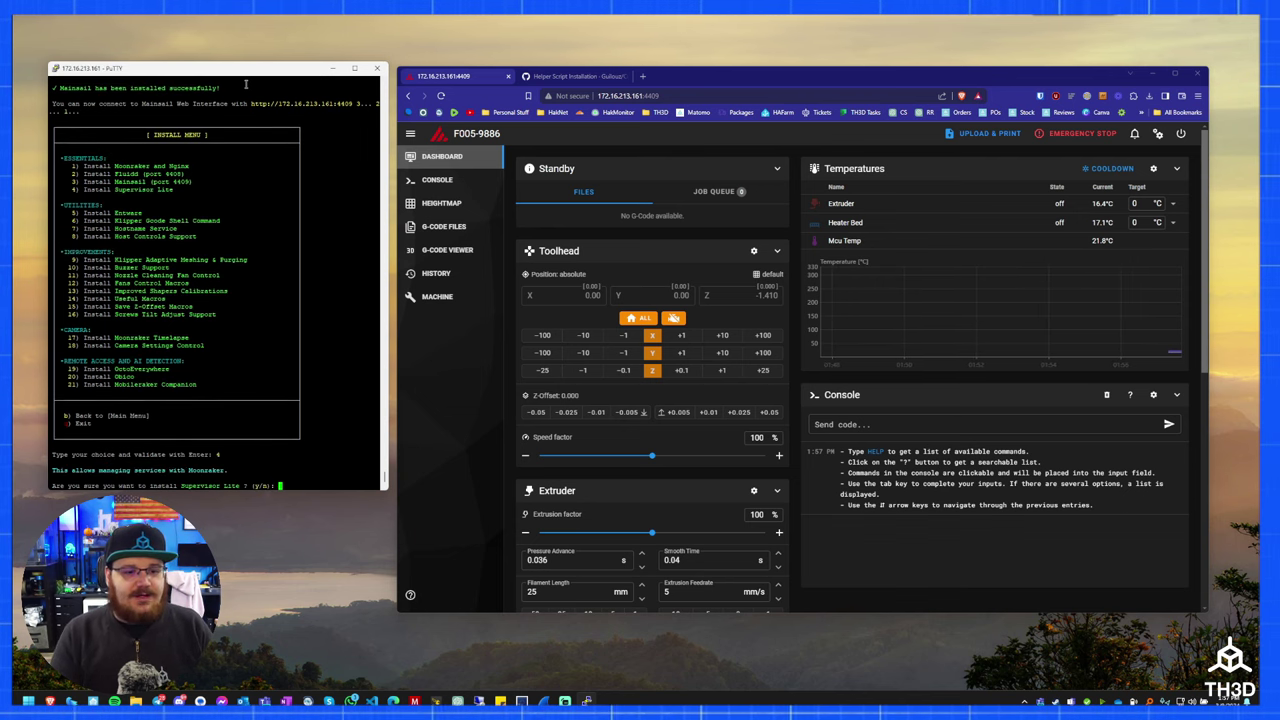
type("y")
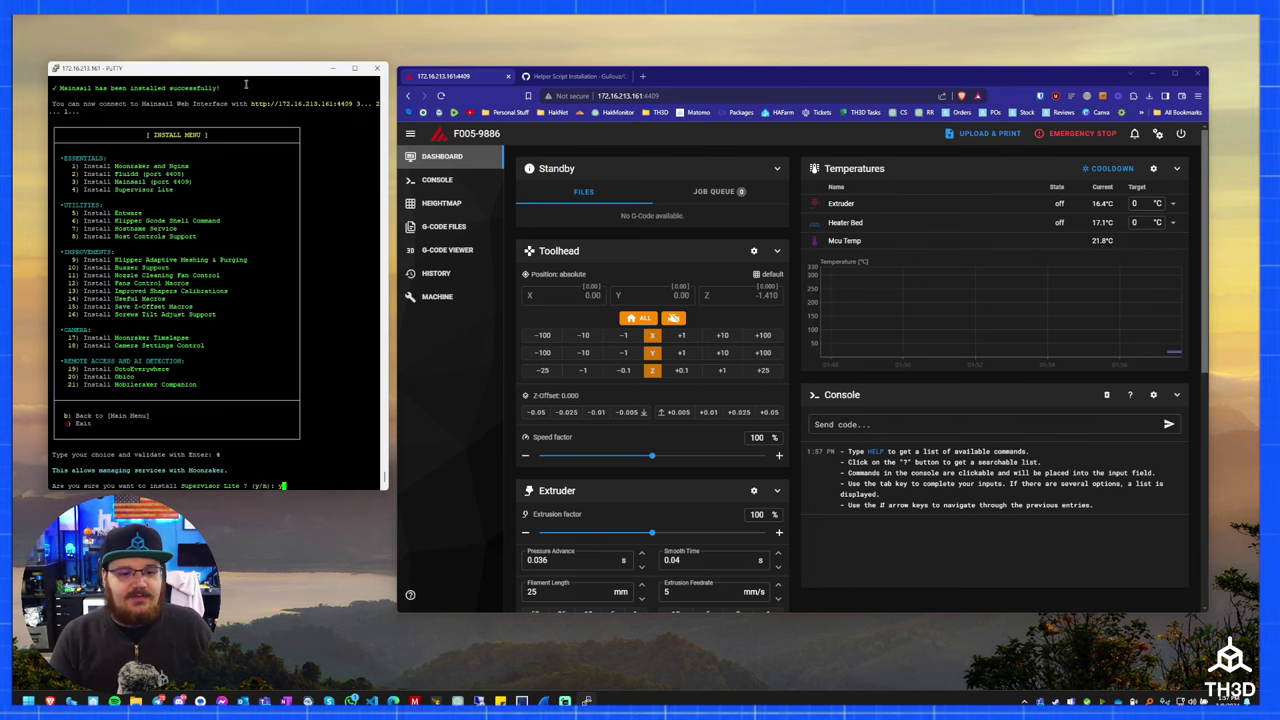
key("Return")
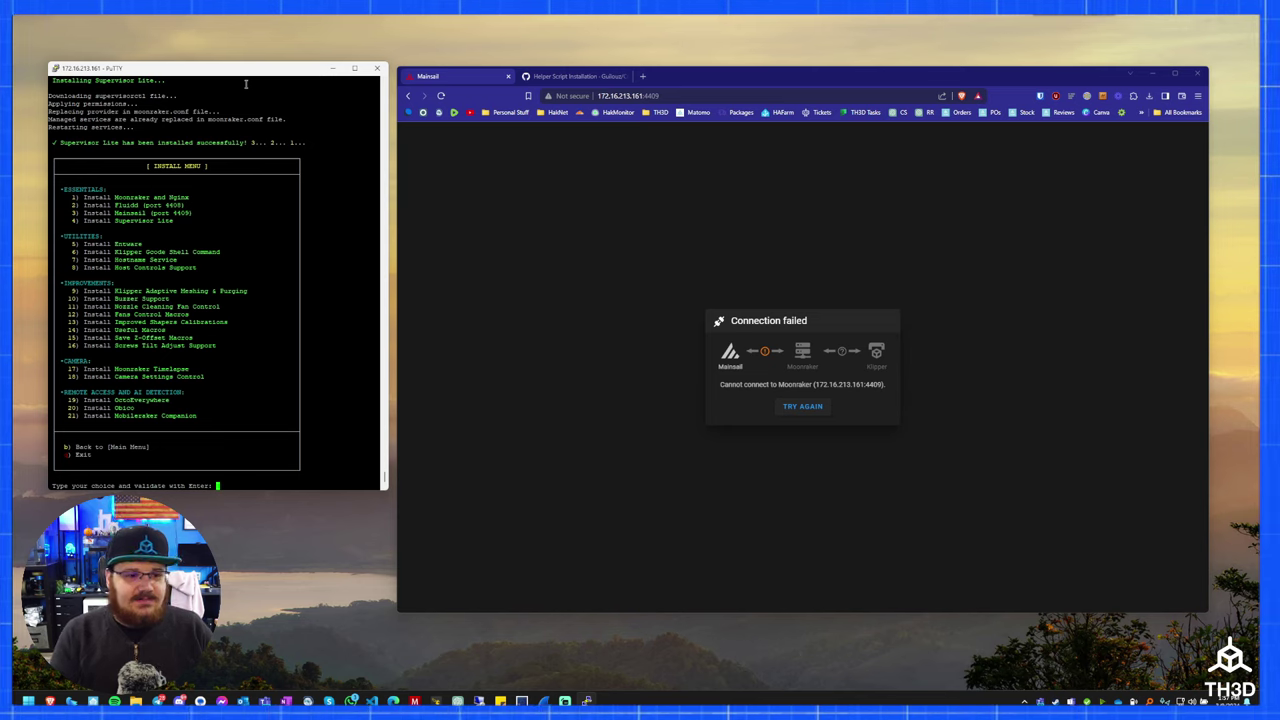
Install Entware and go back to the helper script's main menu
type("3")
key("Return")
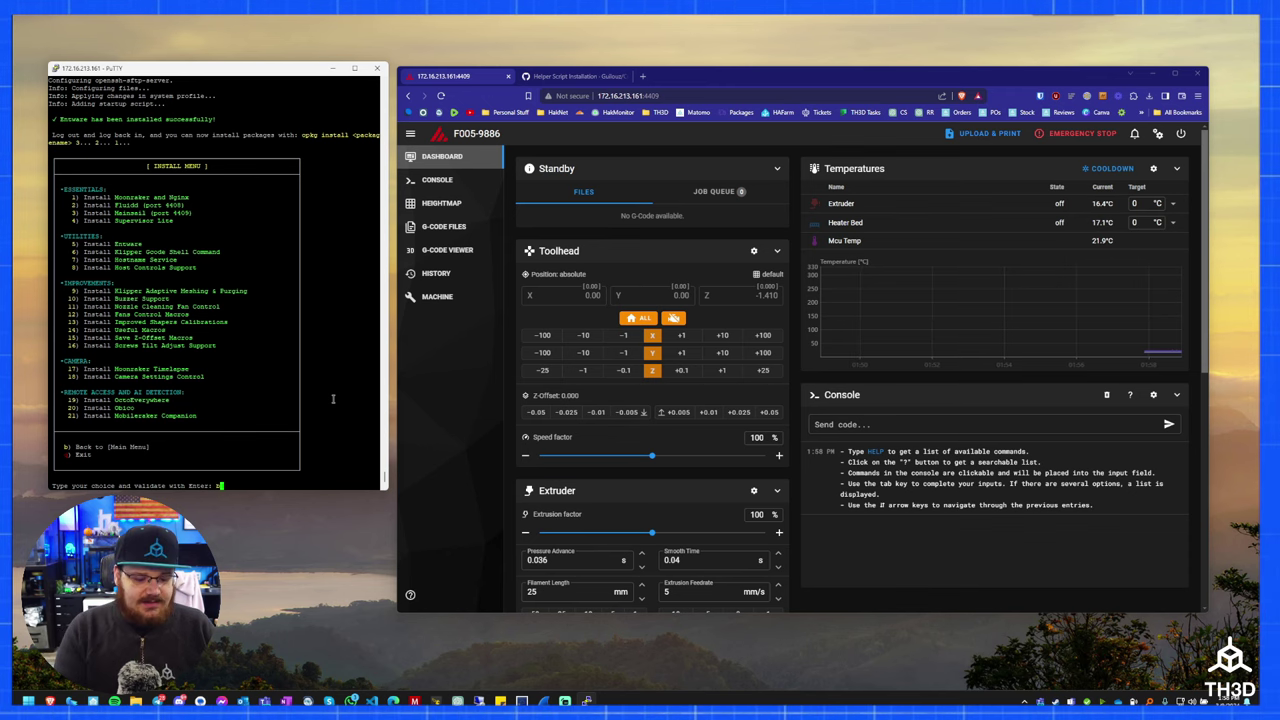
key("Return")
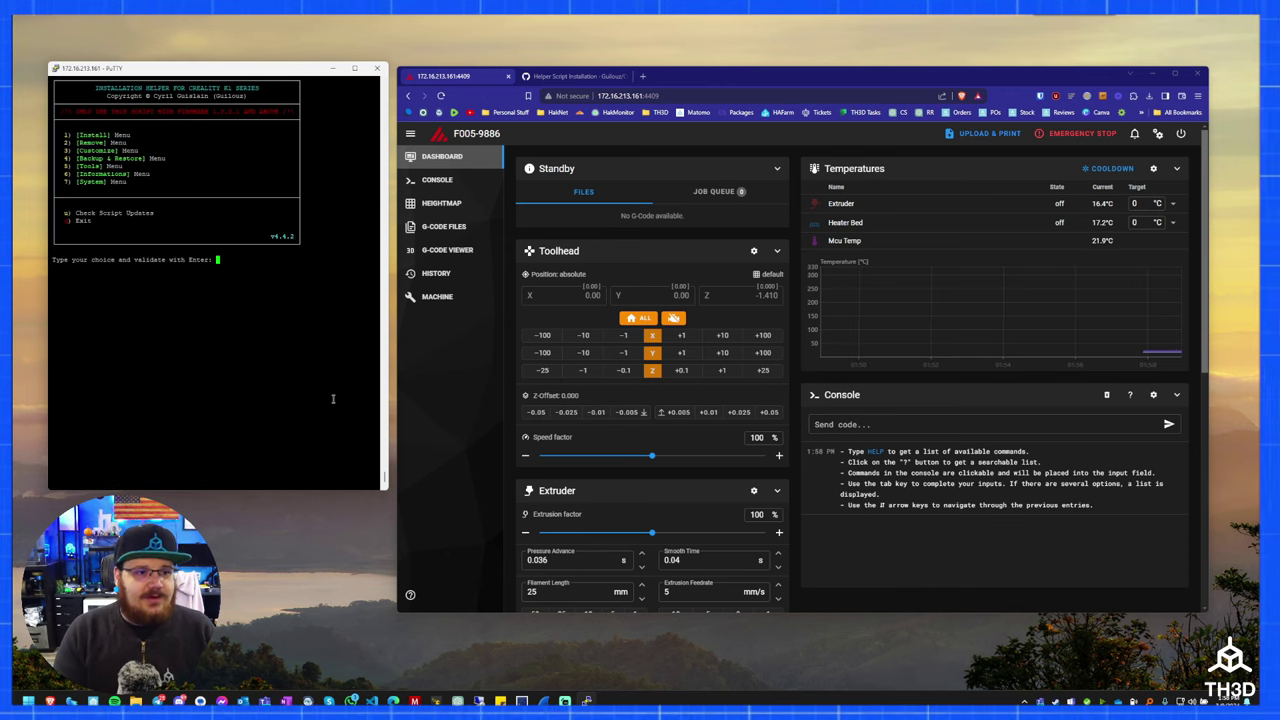
Remove the Creality Web Interface from the Customize Menu, confirming with y
type("3")
key("Return")
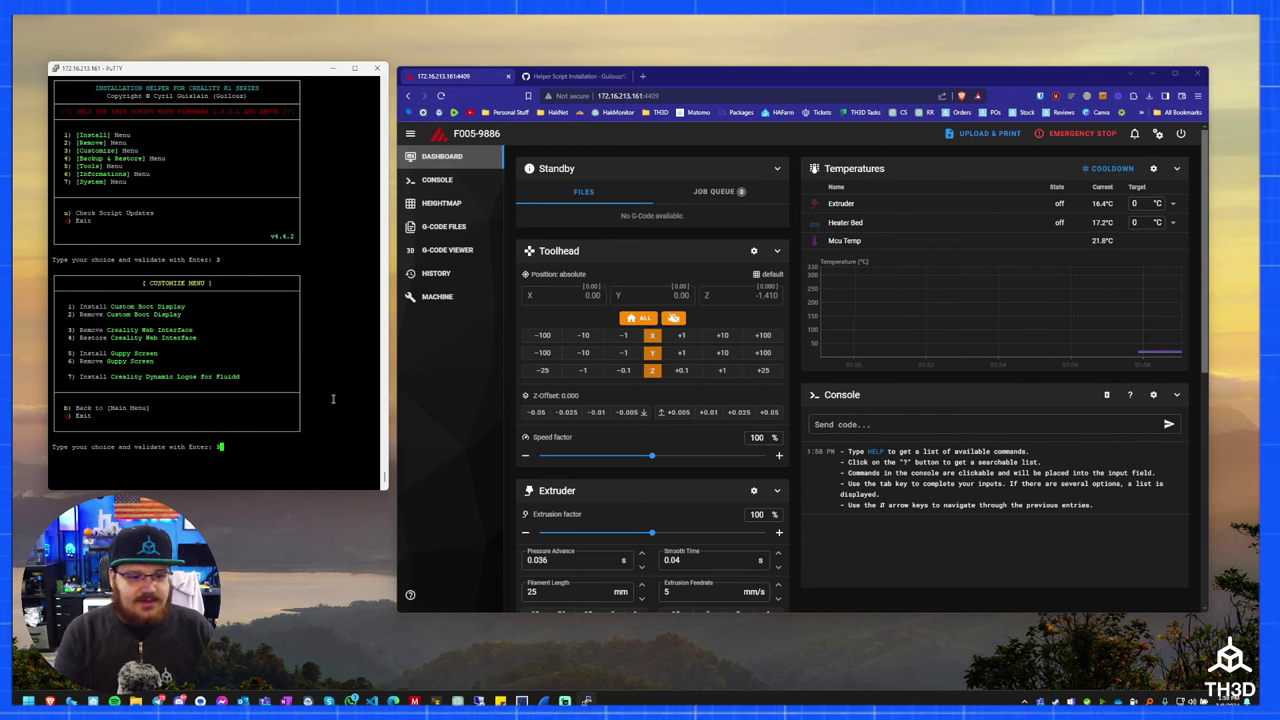
type("3")
key("Return")
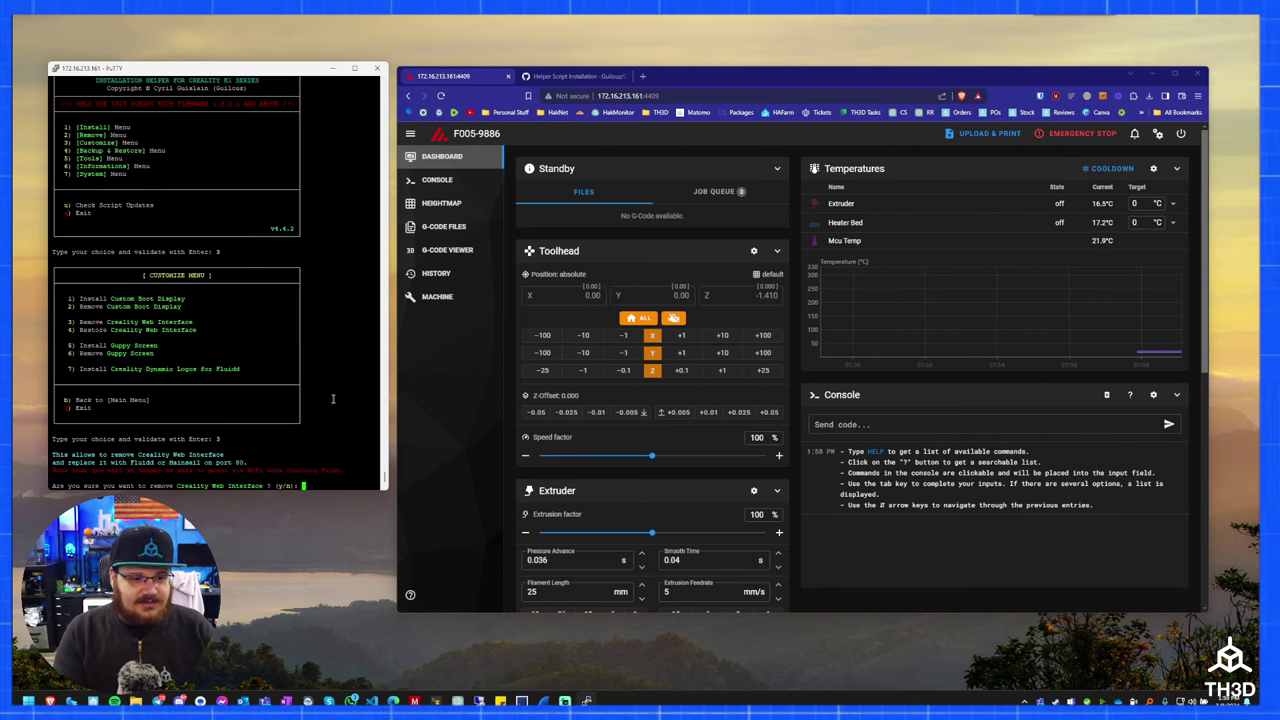
type("y")
key("Return")
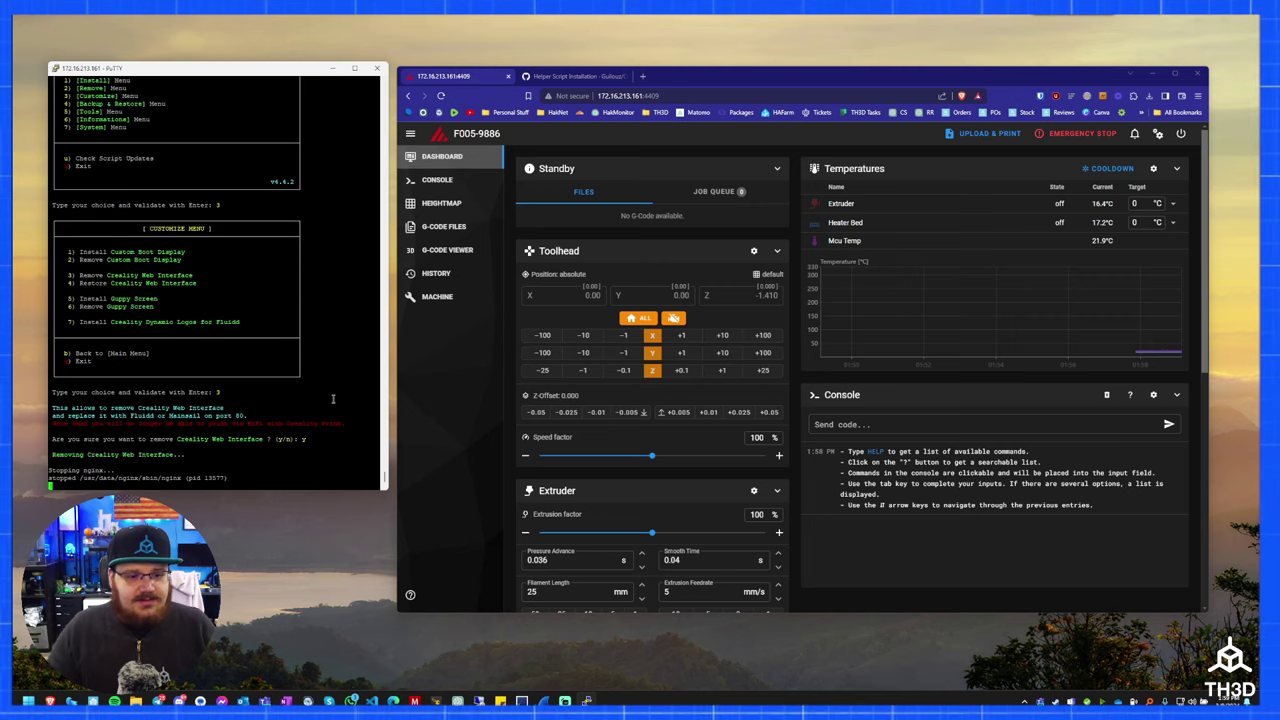
Load 172.16.213.161 in a fresh tab to see Mainsail, then return to the main menu
left_click(508, 76)
left_click(642, 76)
type("http://172.16.213.161/")
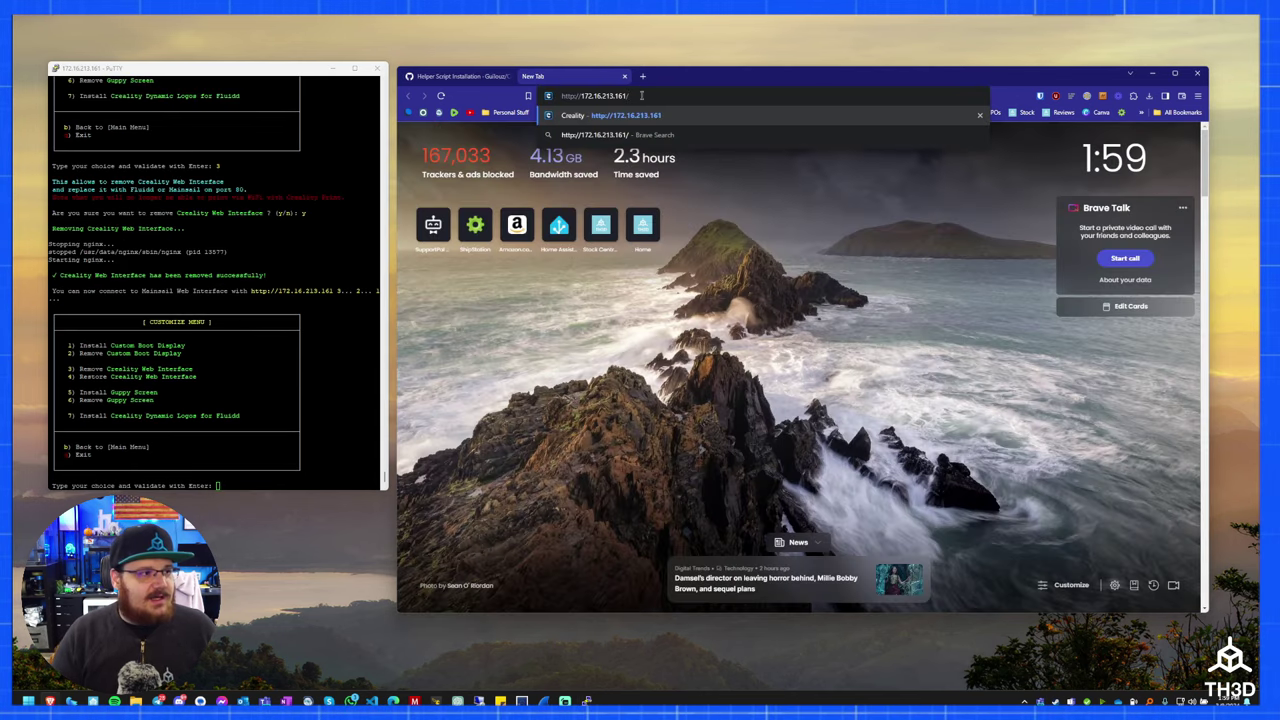
key("Return")
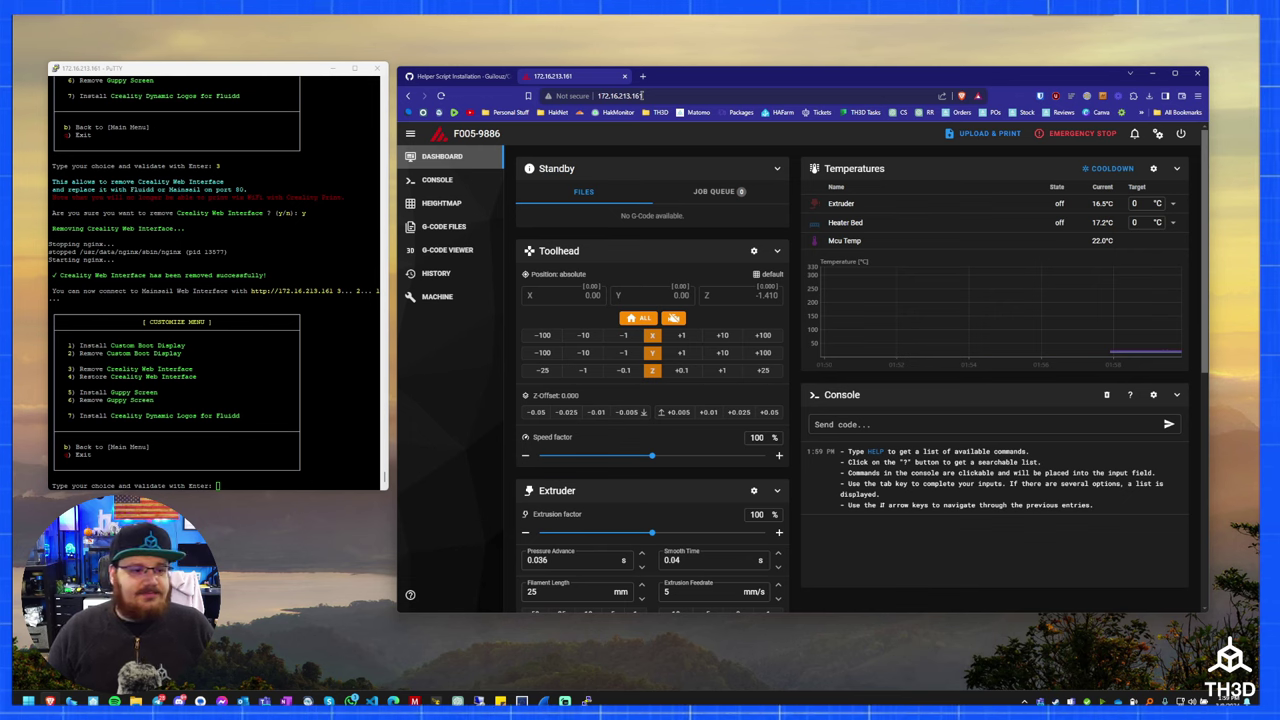
left_click(258, 290)
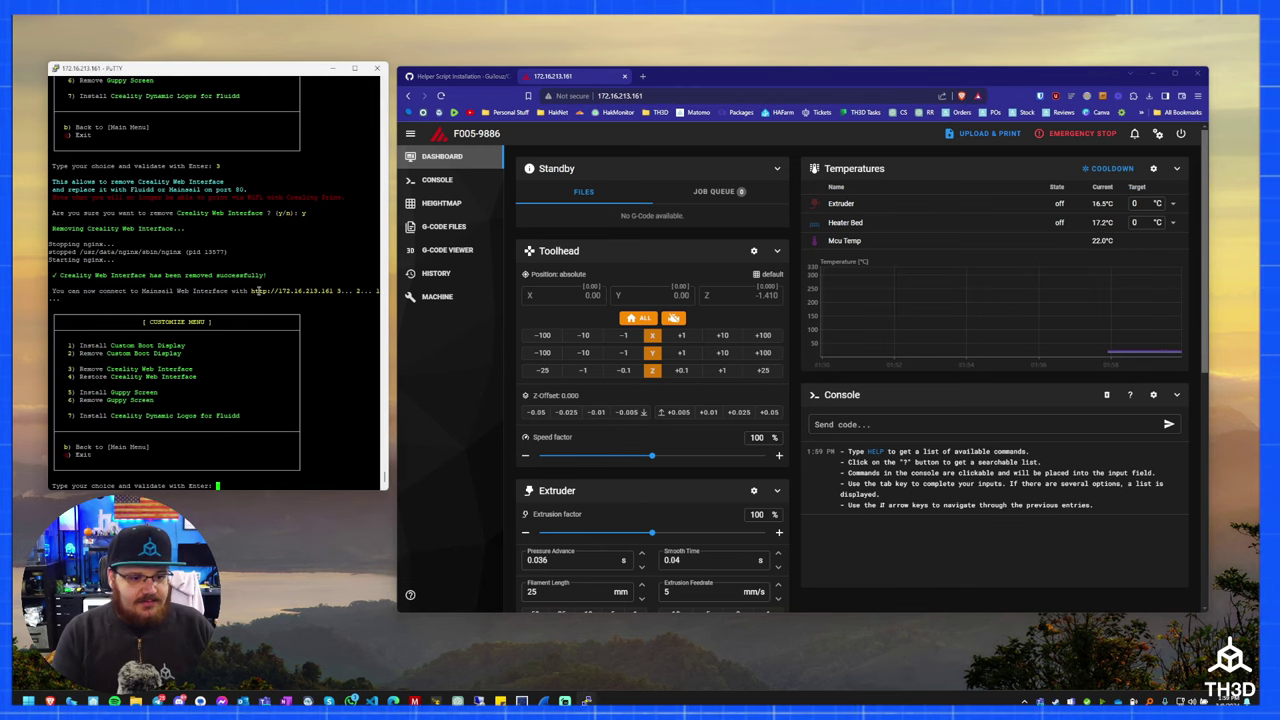
type("b")
key("Return")
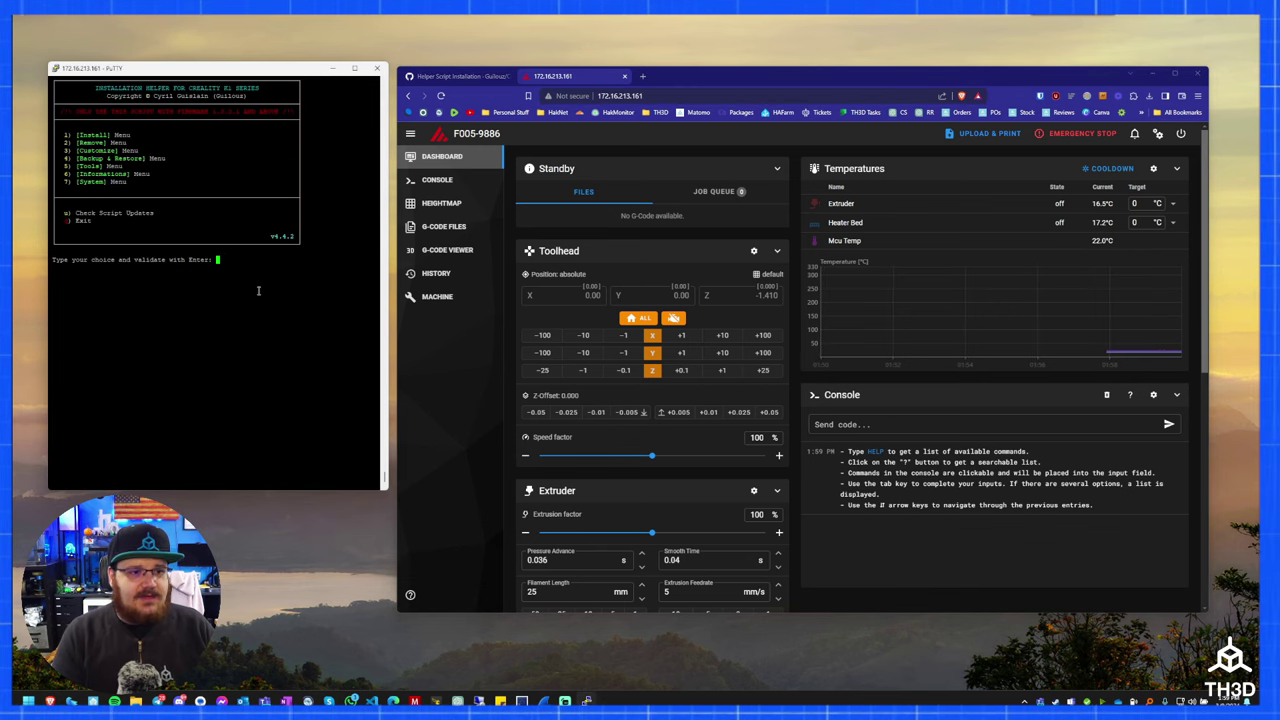
Review the Install Menu entries, then back out and quit the helper script with q
type("1")
key("Return")
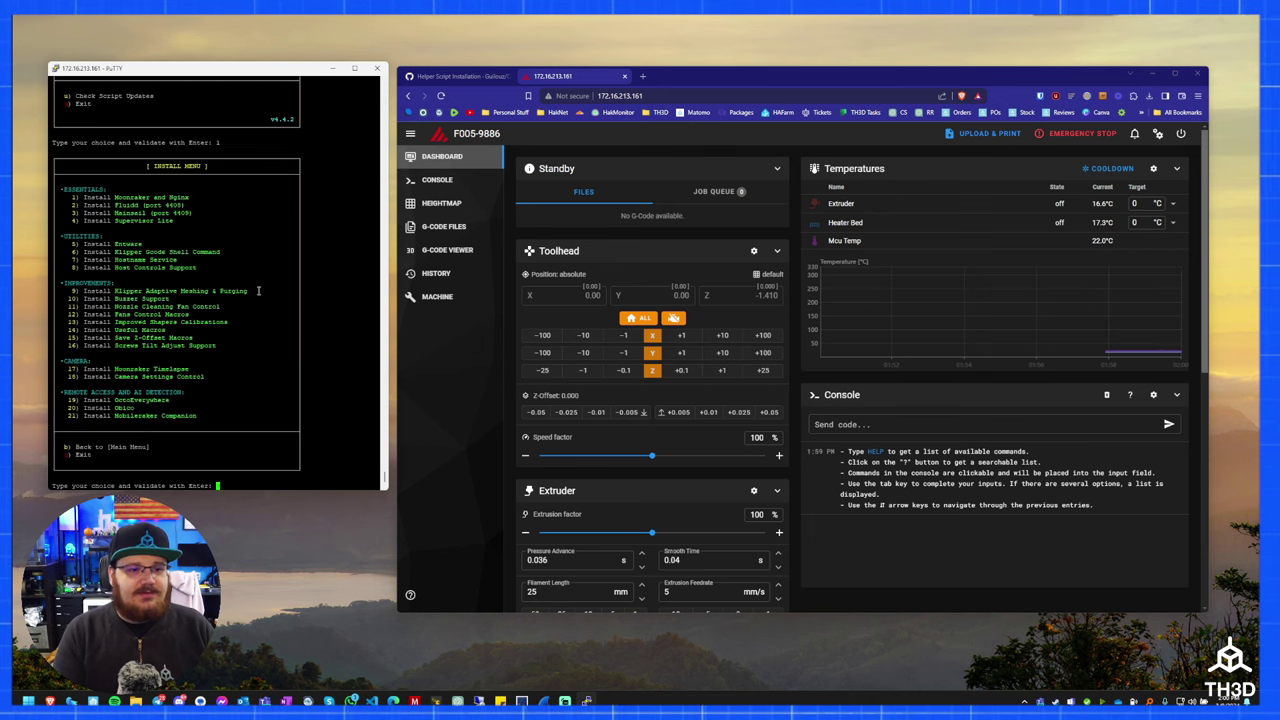
left_click_drag(62, 193, 330, 412)
left_click(333, 449)
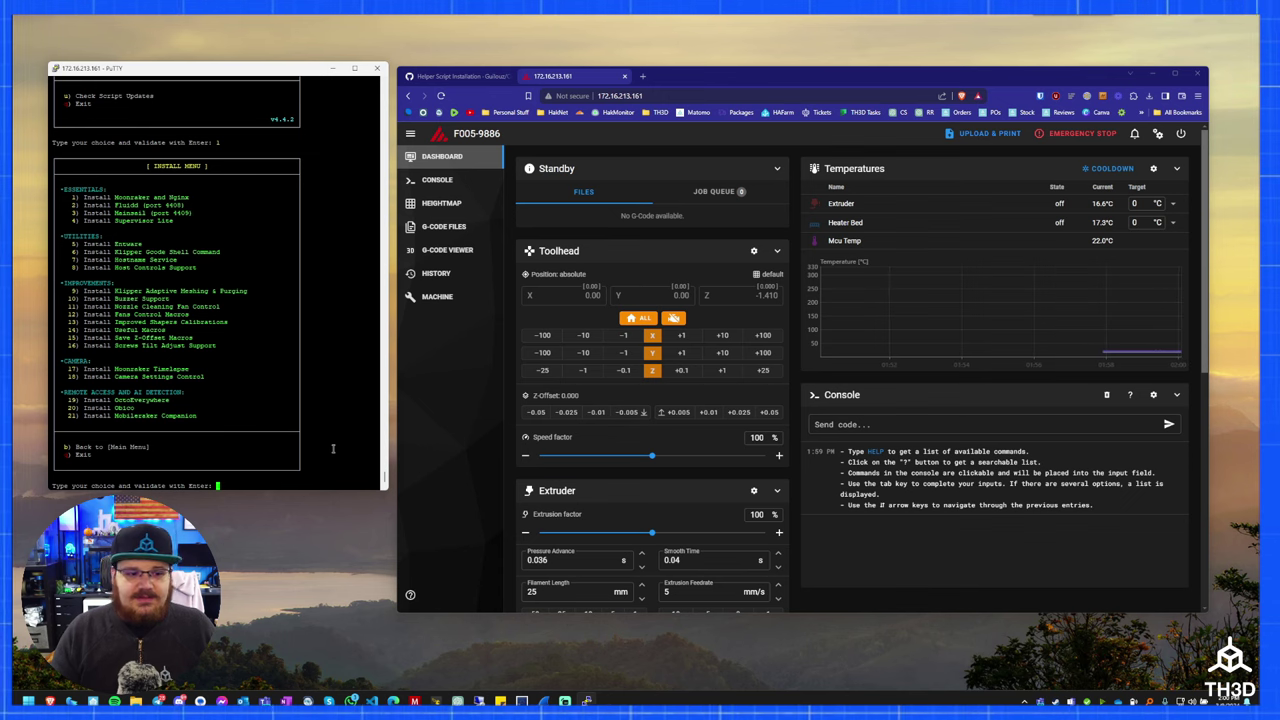
type("b")
key("Return")
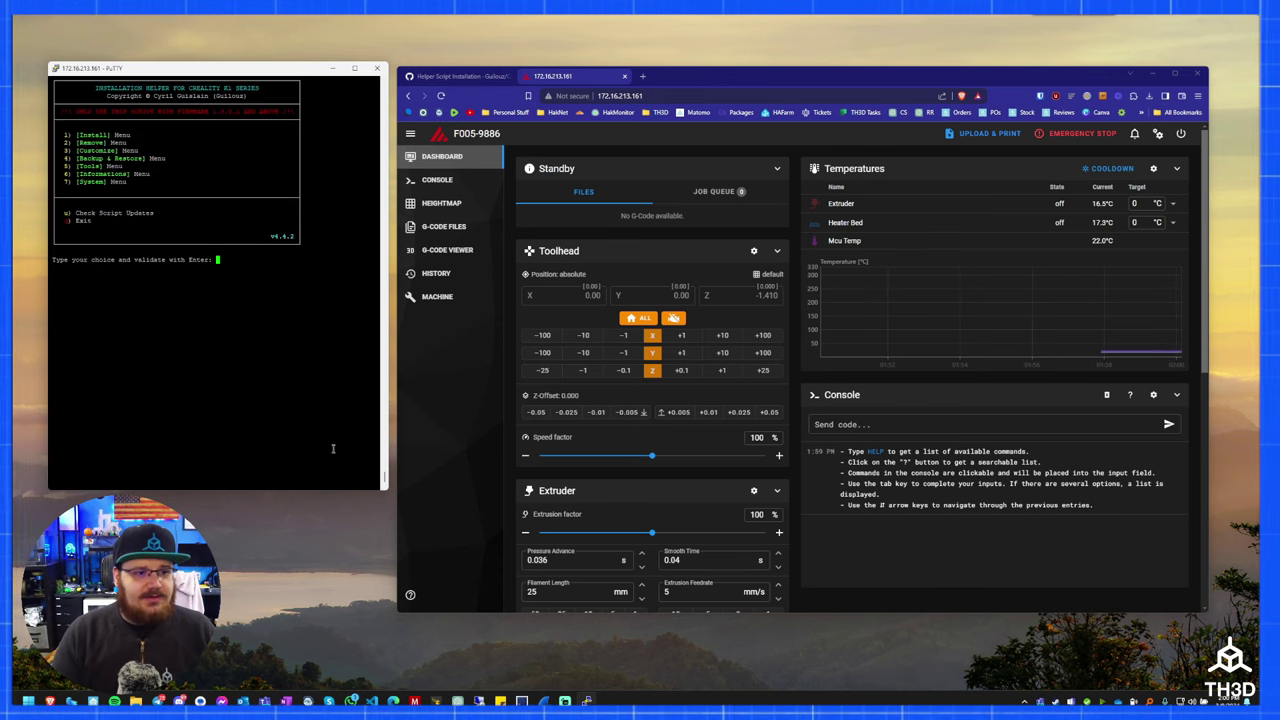
type("q")
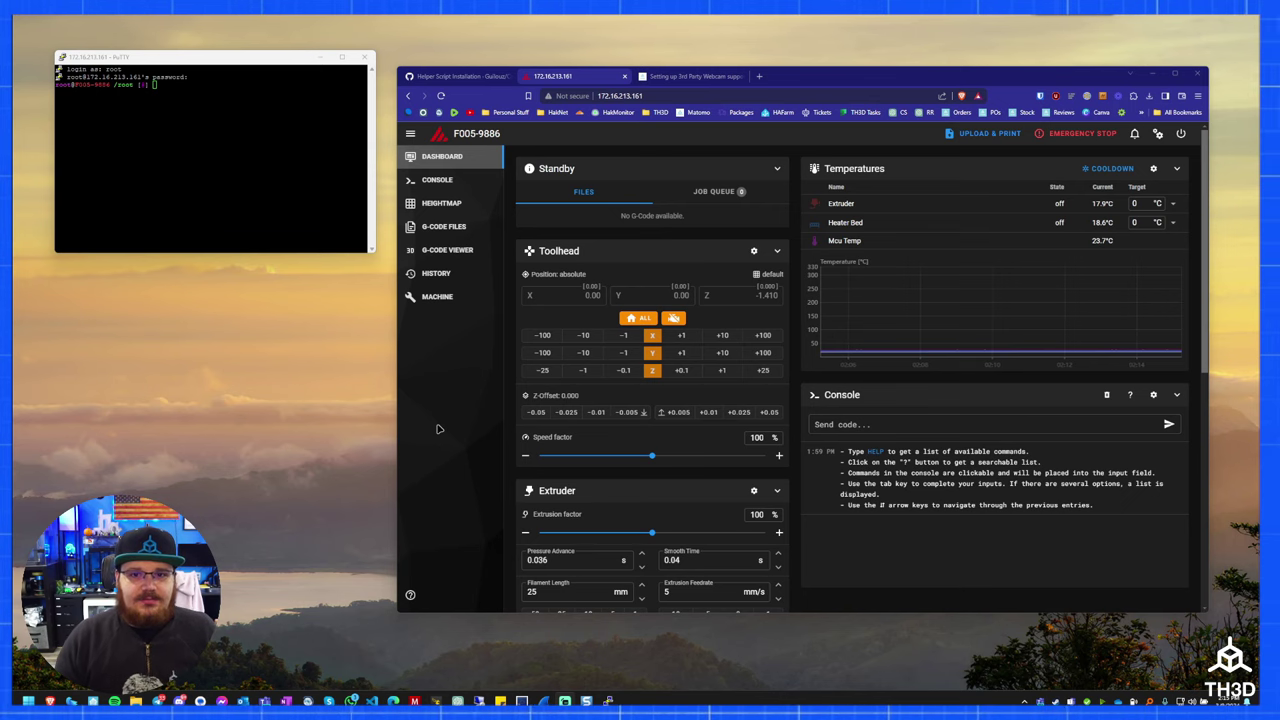
Run 'v4l2-ctl --list-devices' from the TH3D guide to list video devices
left_click(676, 78)
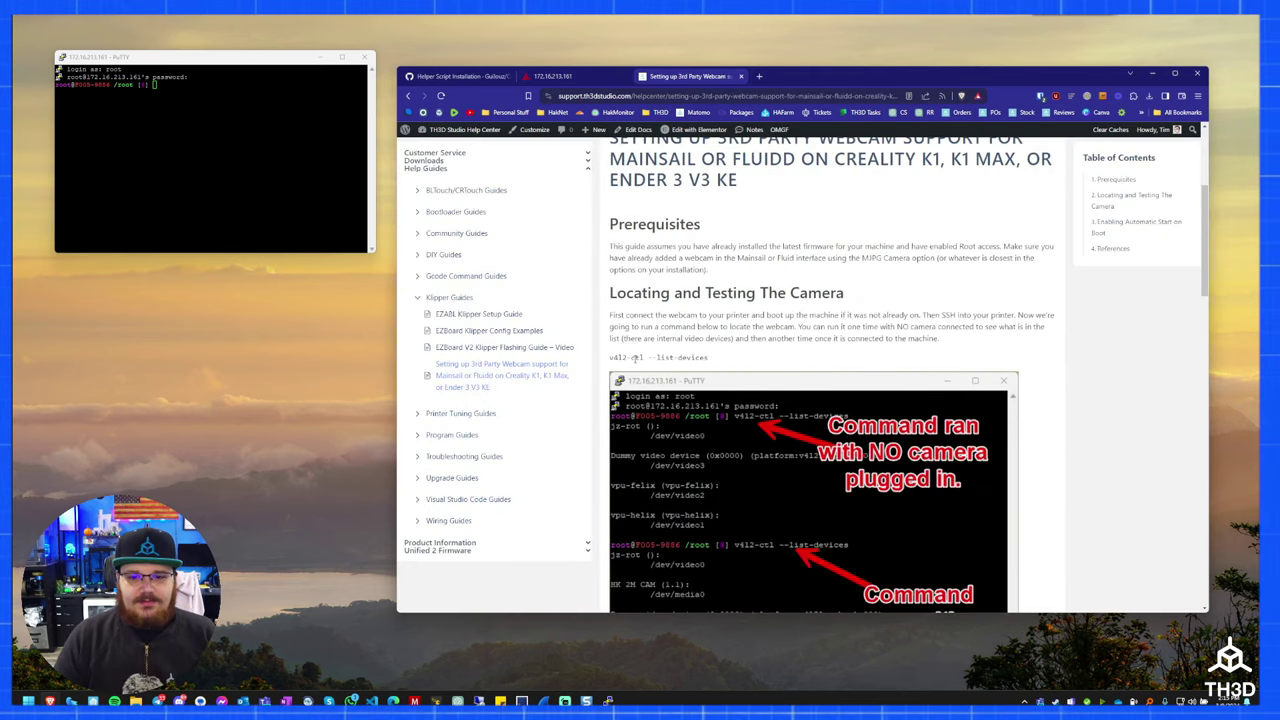
triple_click(633, 357)
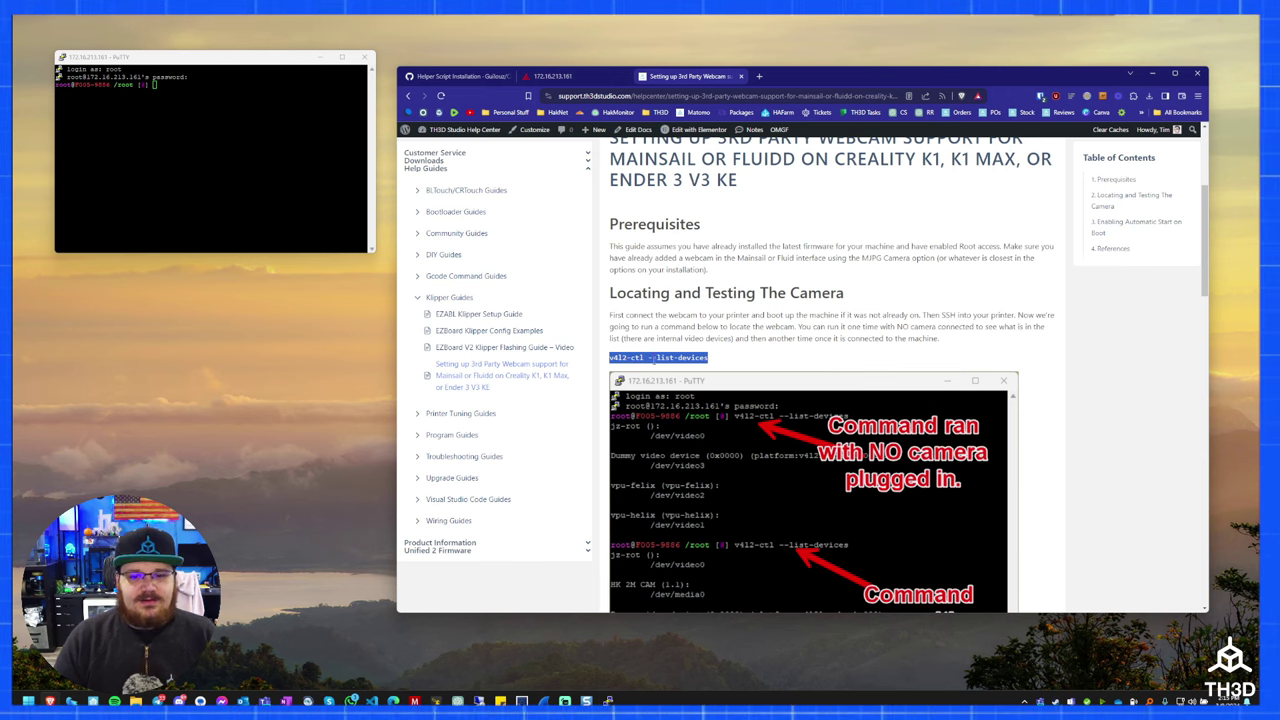
right_click(258, 242)
key("Return")
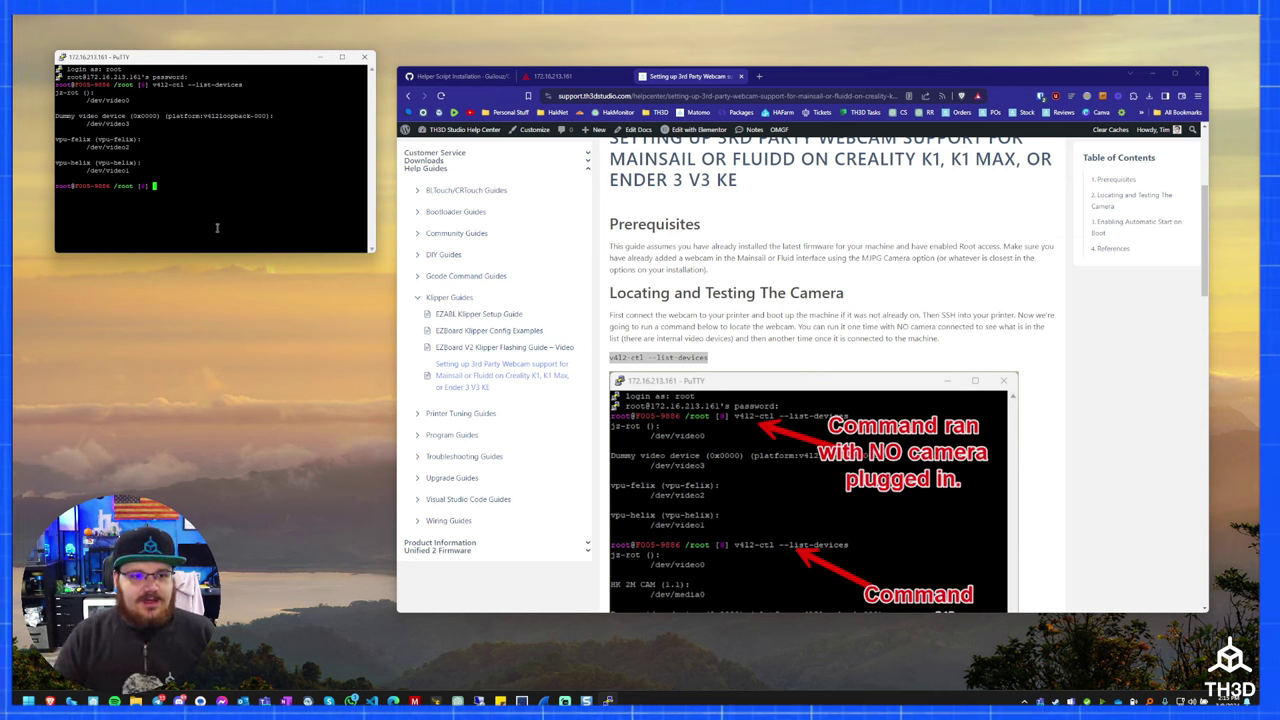
Rerun the device listing with the webcam plugged in and locate HK 2M CAM at /dev/video4
left_click_drag(194, 252, 193, 479)
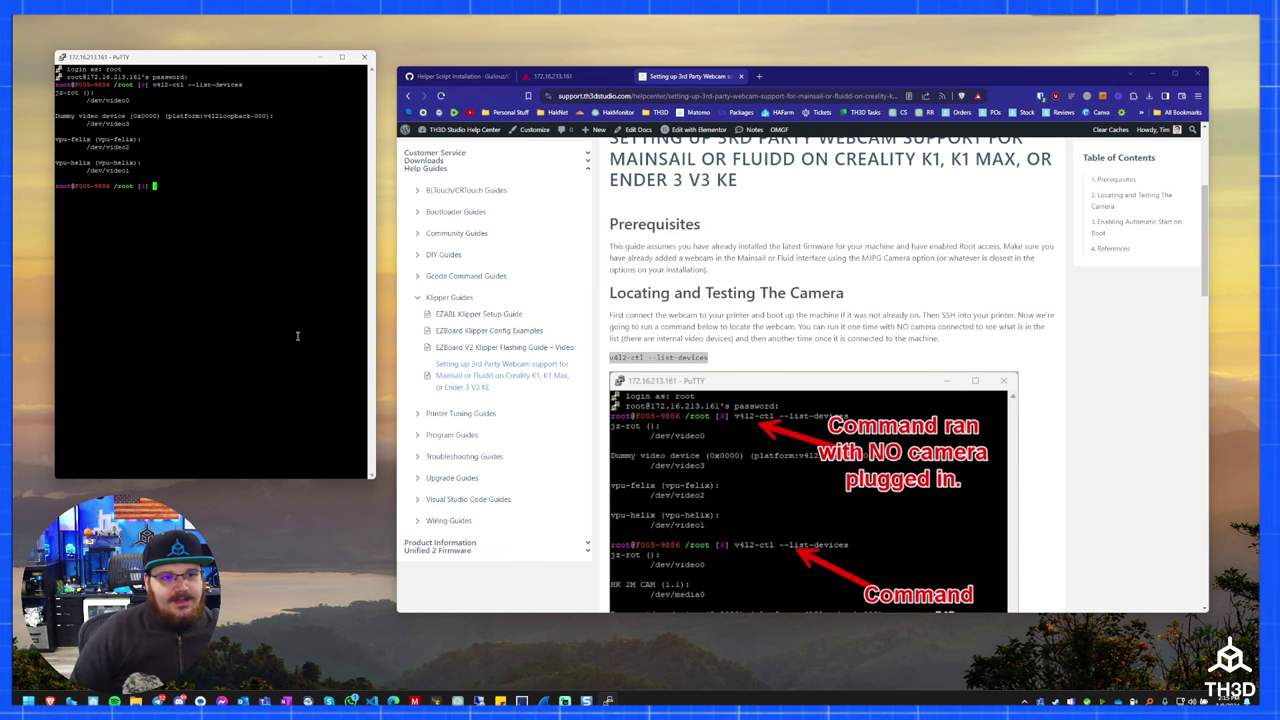
right_click(239, 323)
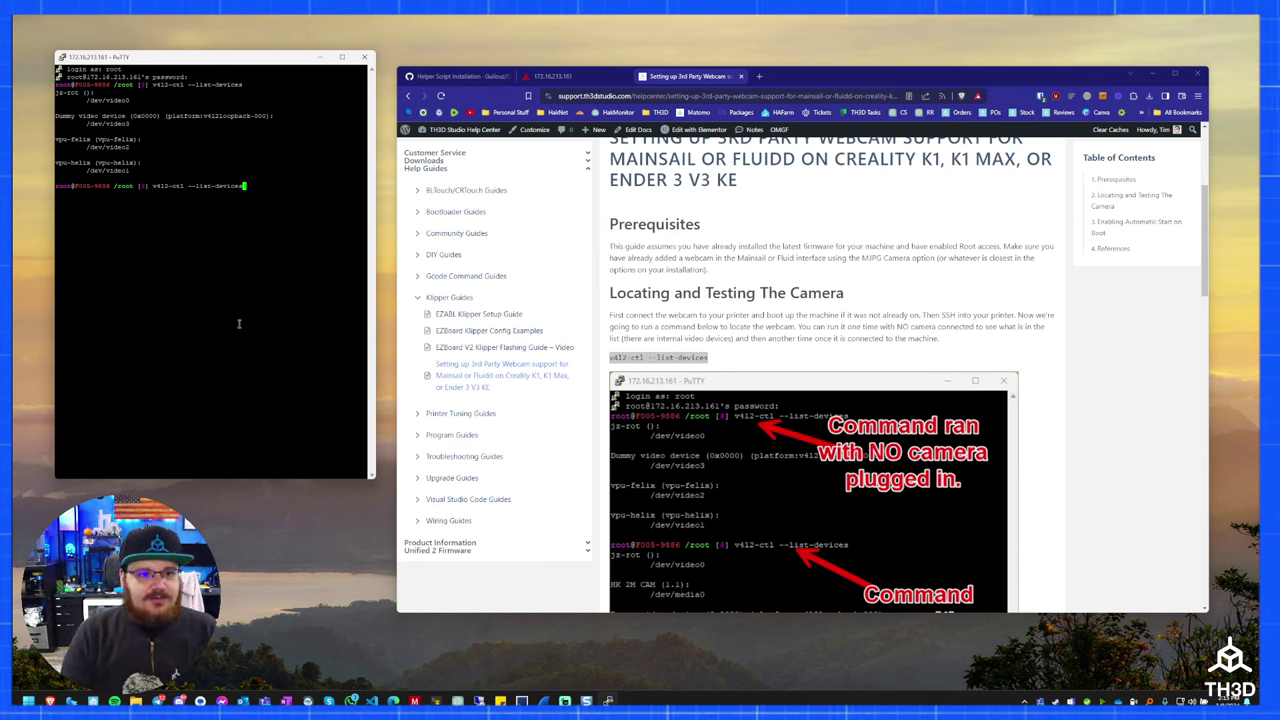
key("Return")
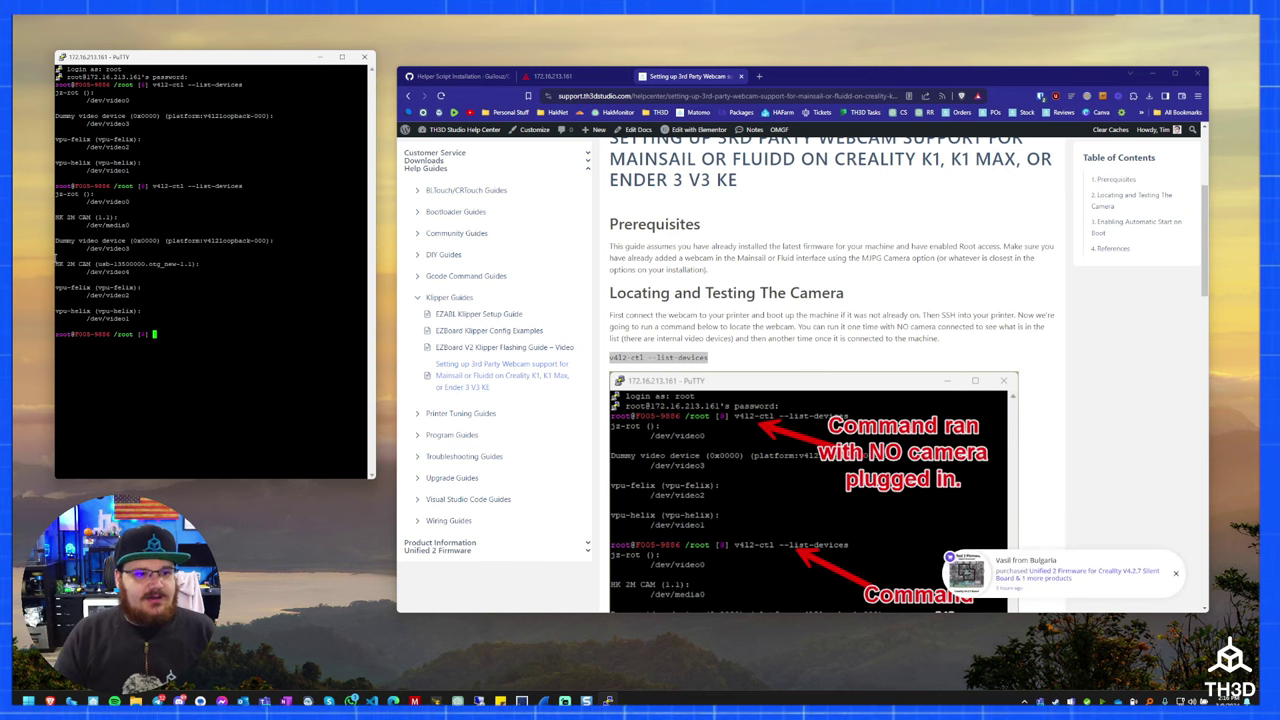
left_click_drag(56, 258, 163, 273)
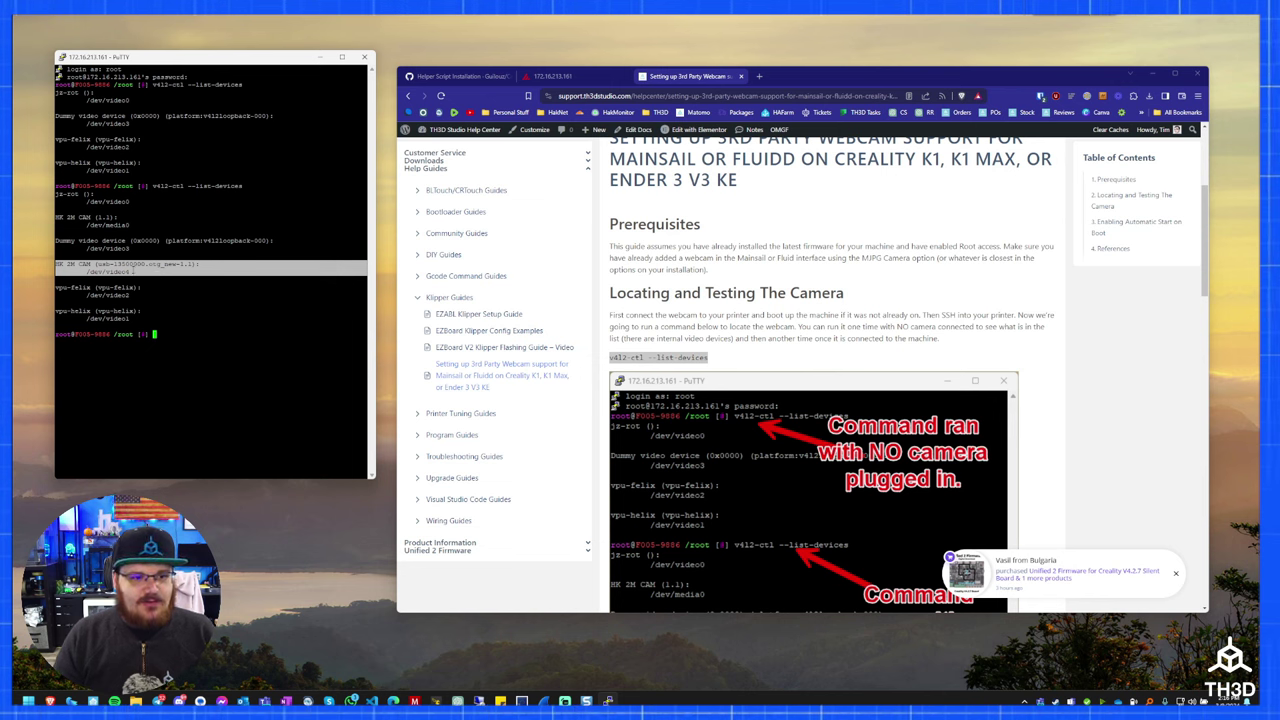
left_click(129, 271)
left_click_drag(133, 271, 84, 274)
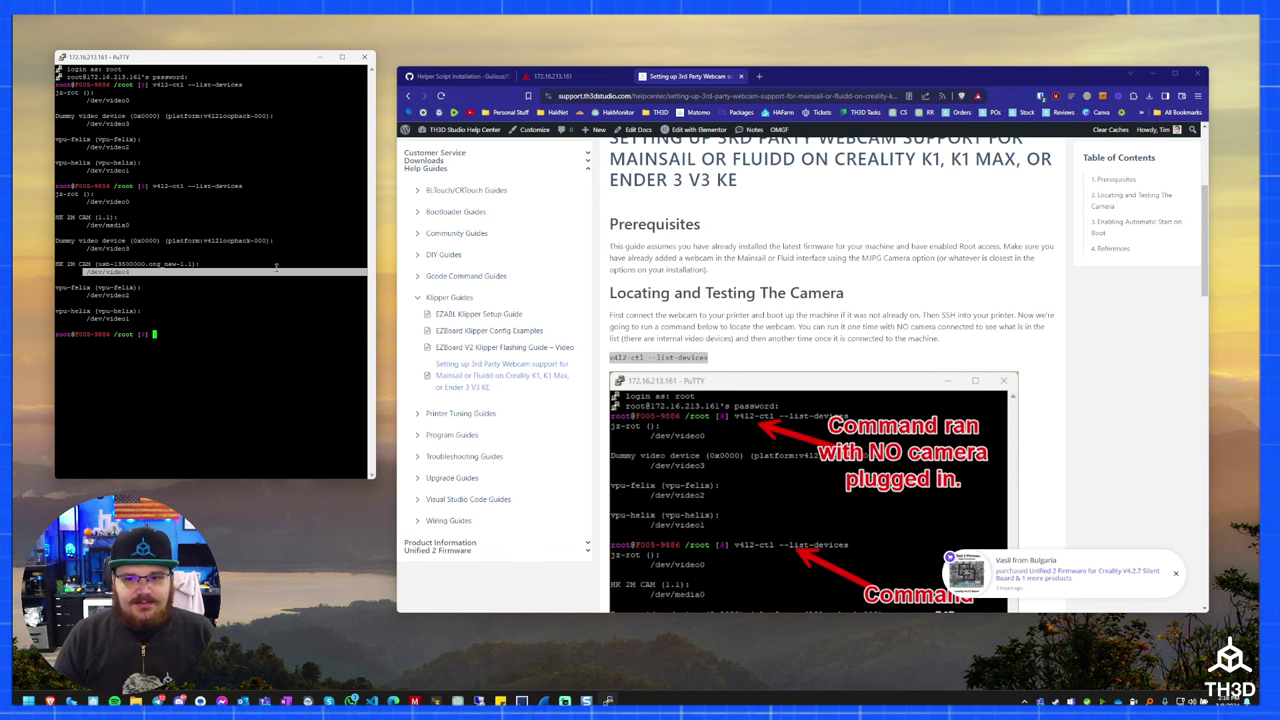
left_click(563, 316)
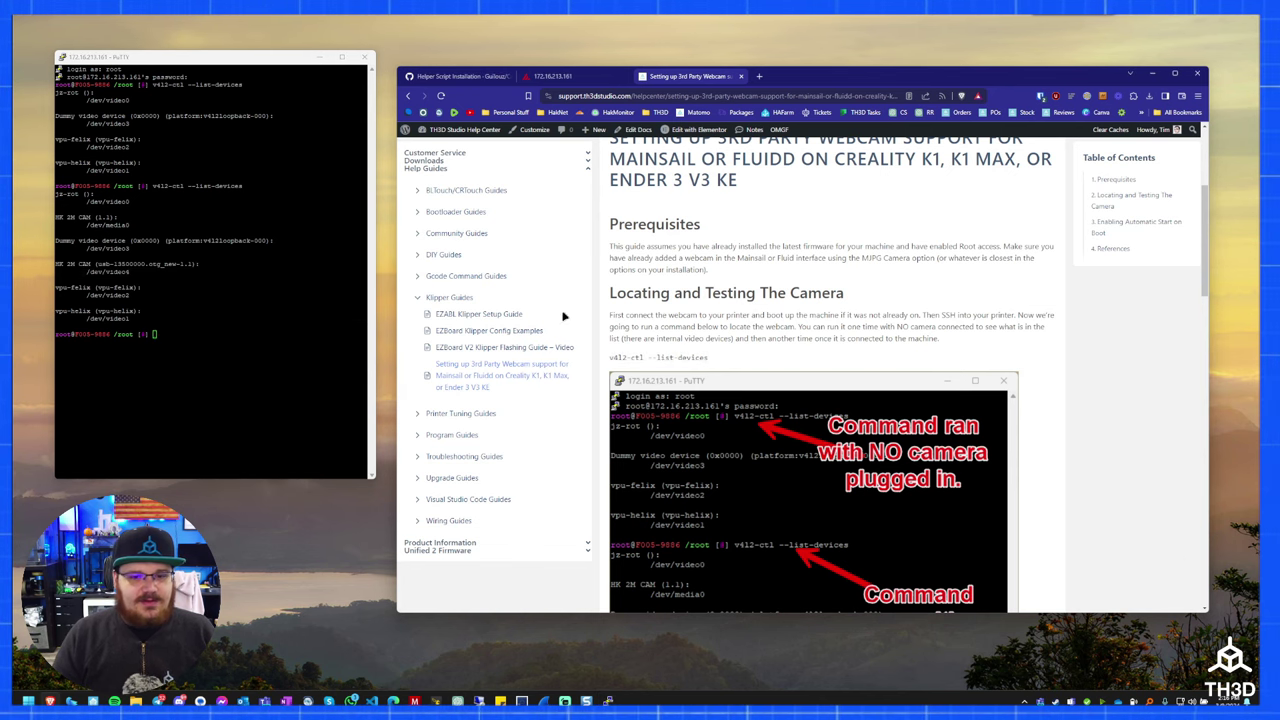
scroll(646, 396, "down", 5)
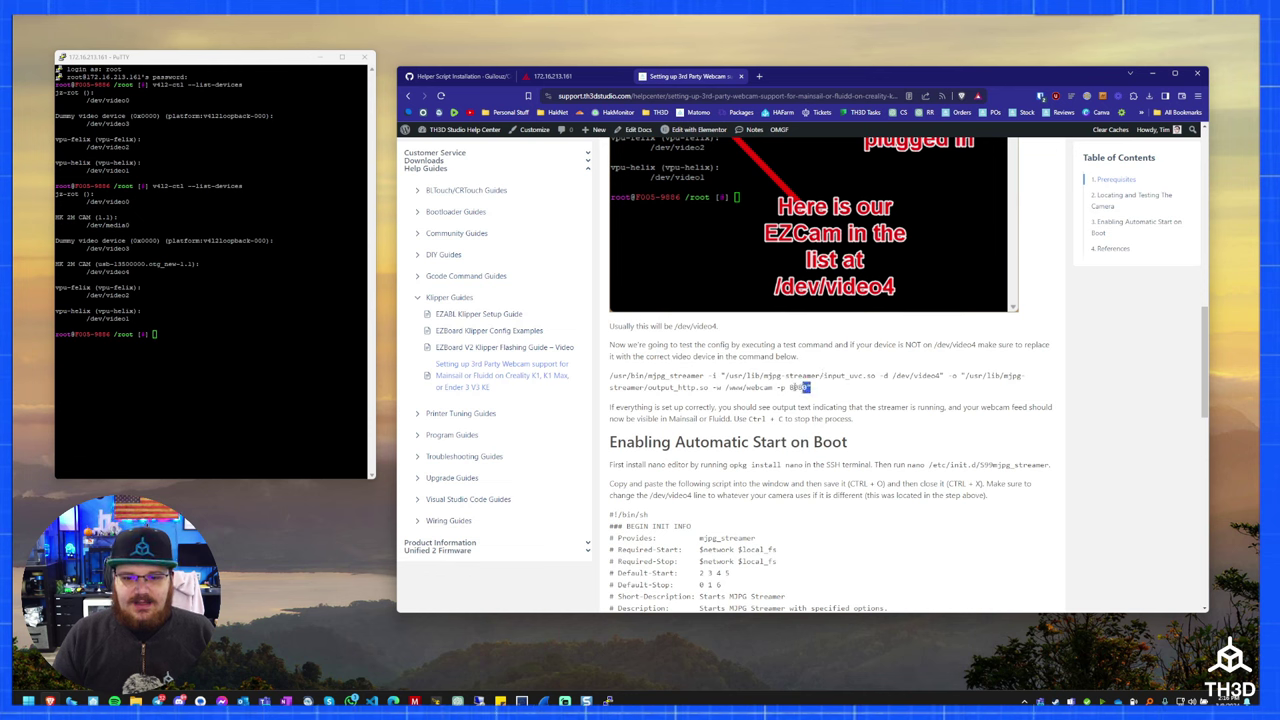
Run the guide's mjpg_streamer test command to stream /dev/video4 on port 8080
left_click_drag(808, 387, 622, 376)
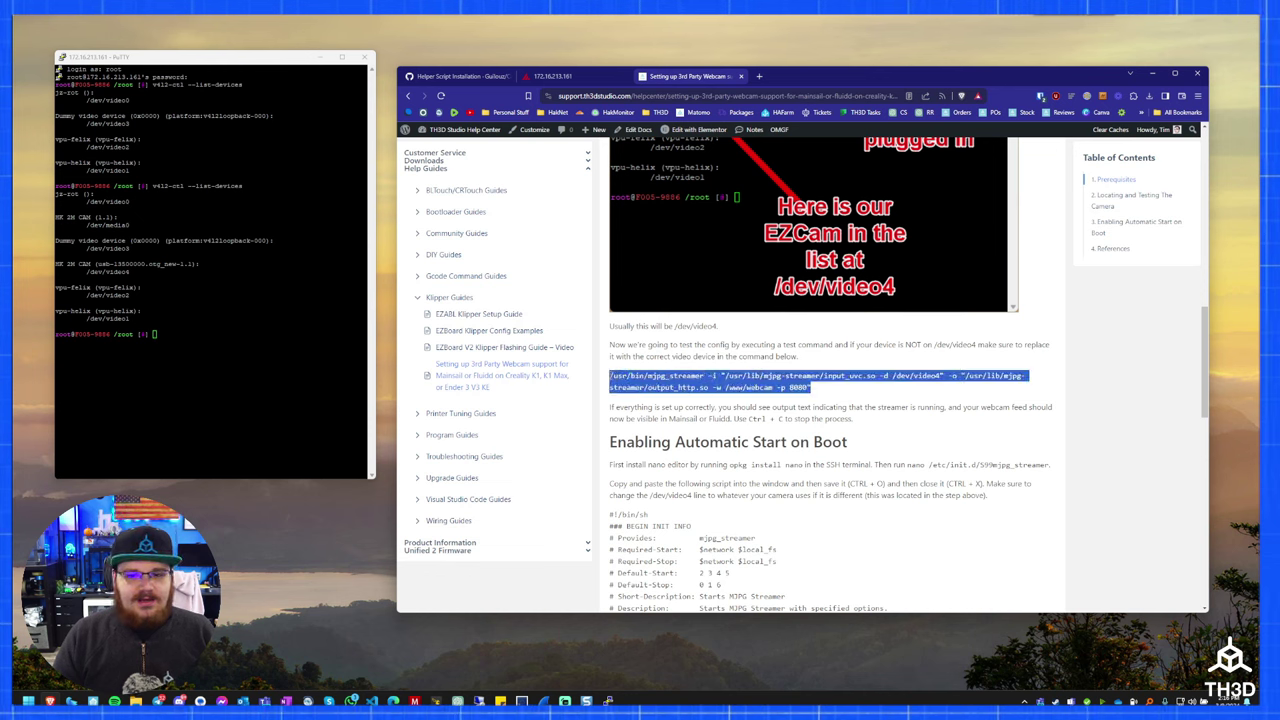
left_click(906, 370)
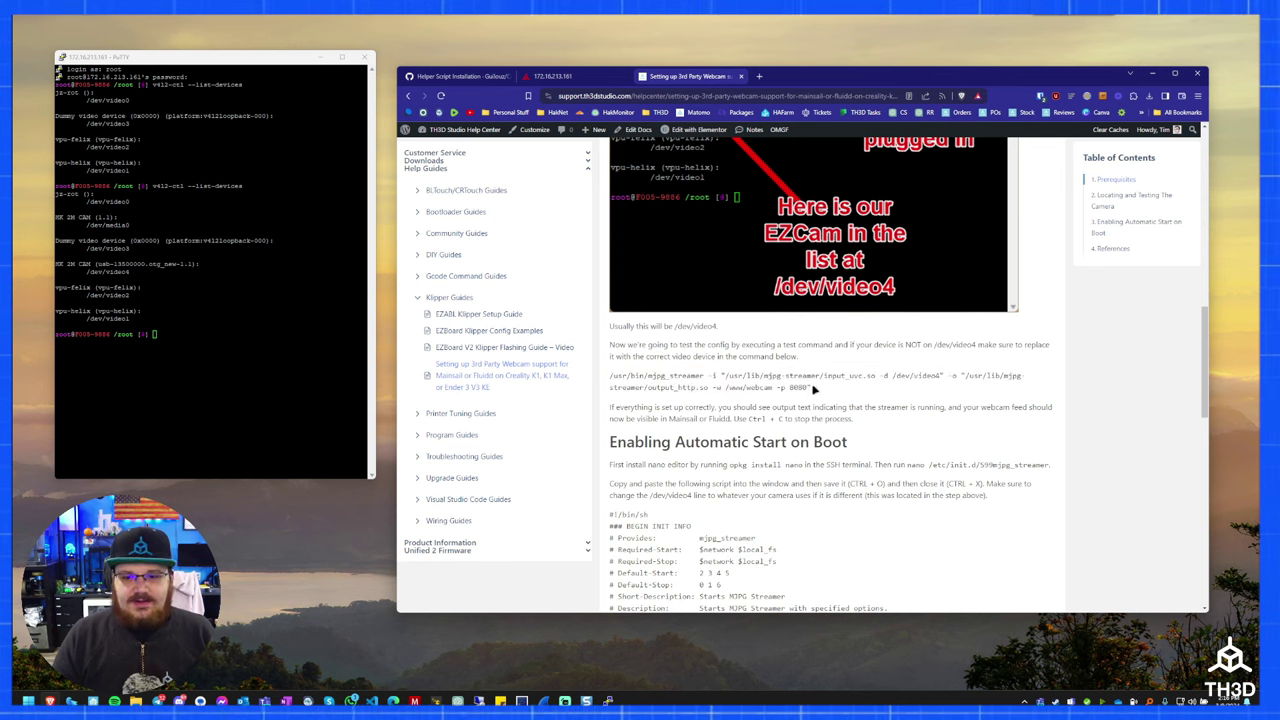
left_click_drag(815, 390, 609, 384)
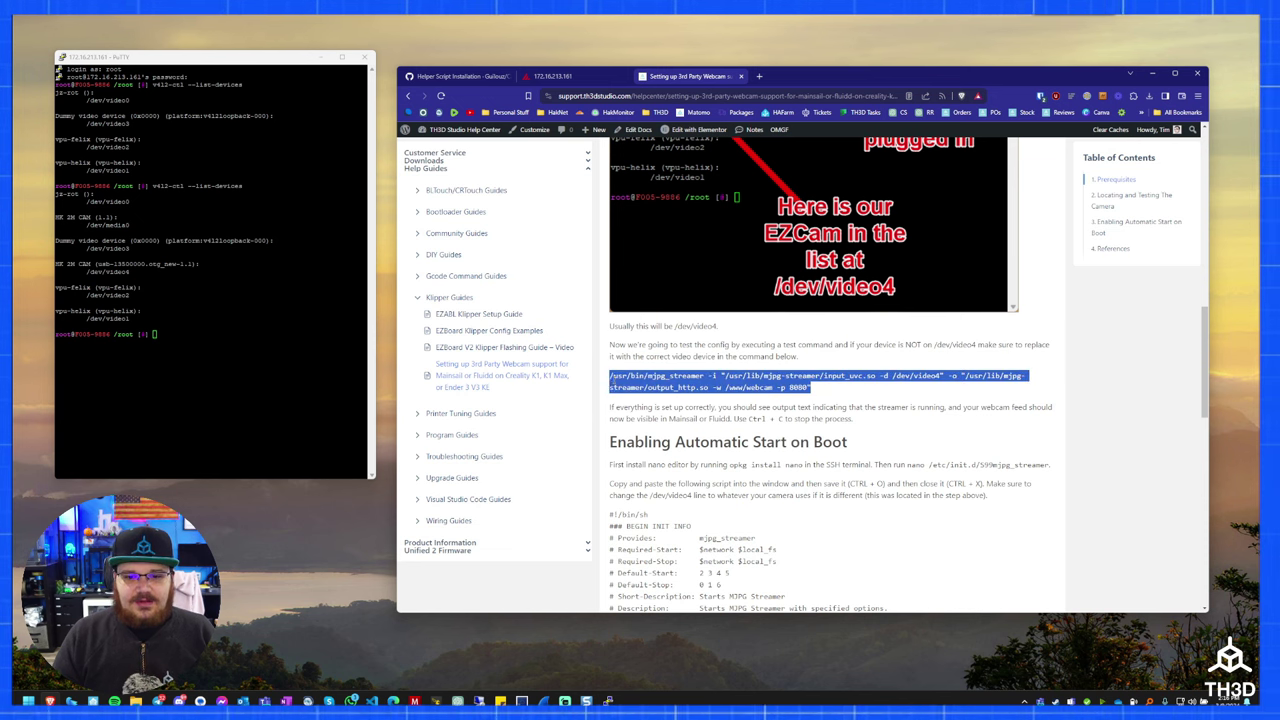
right_click(668, 384)
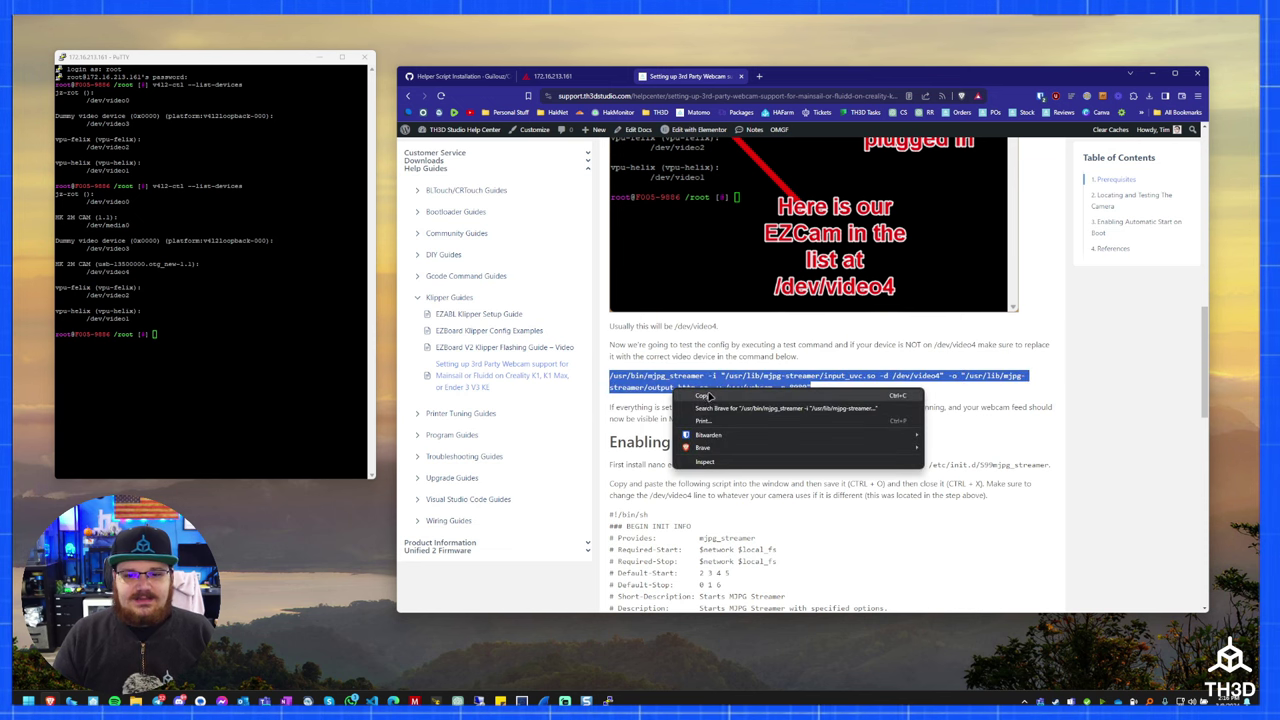
left_click(690, 393)
right_click(211, 330)
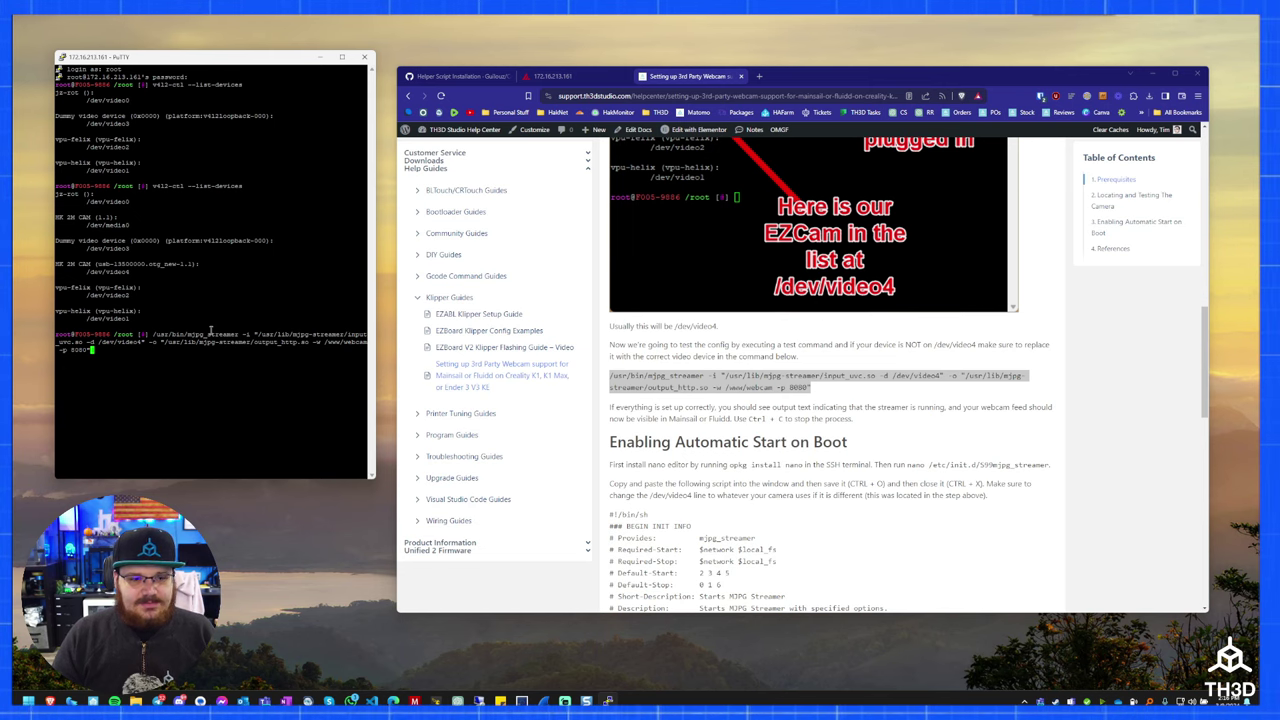
key("Return")
left_click(555, 76)
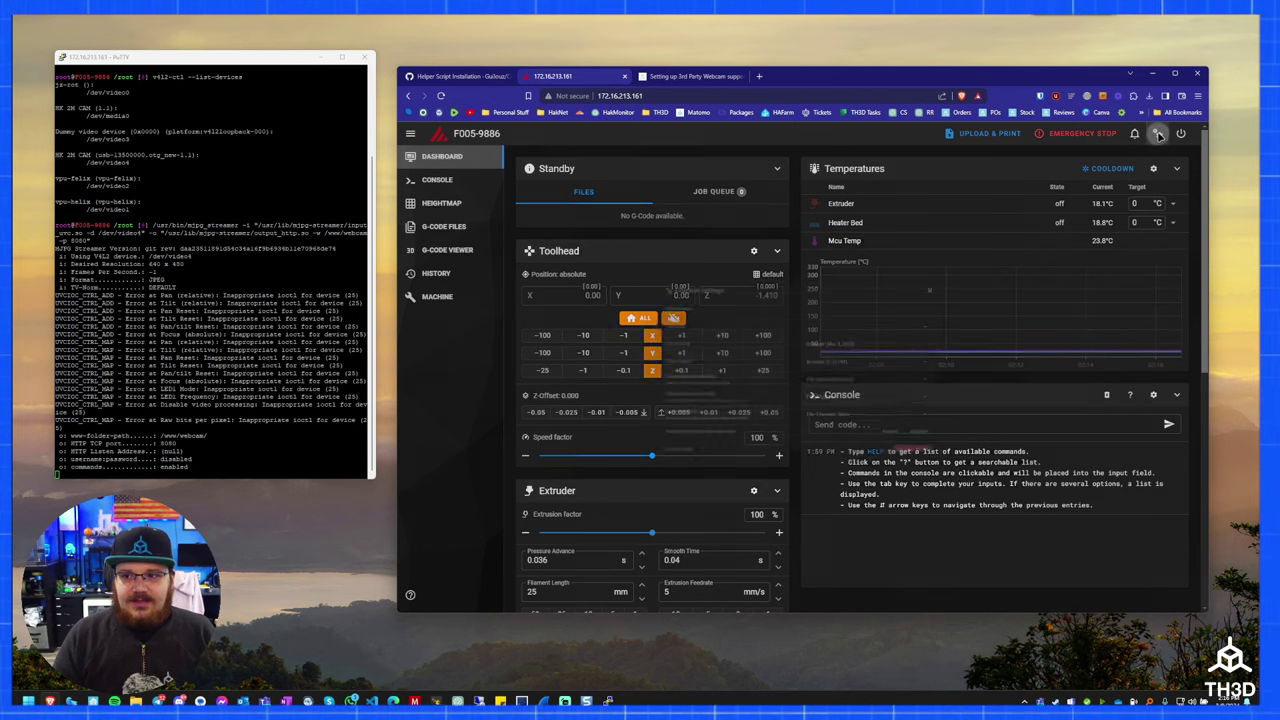
Add a new webcam named EZCAM in Mainsail's webcam settings and save it
left_click(1158, 135)
scroll(627, 411, "down", 2)
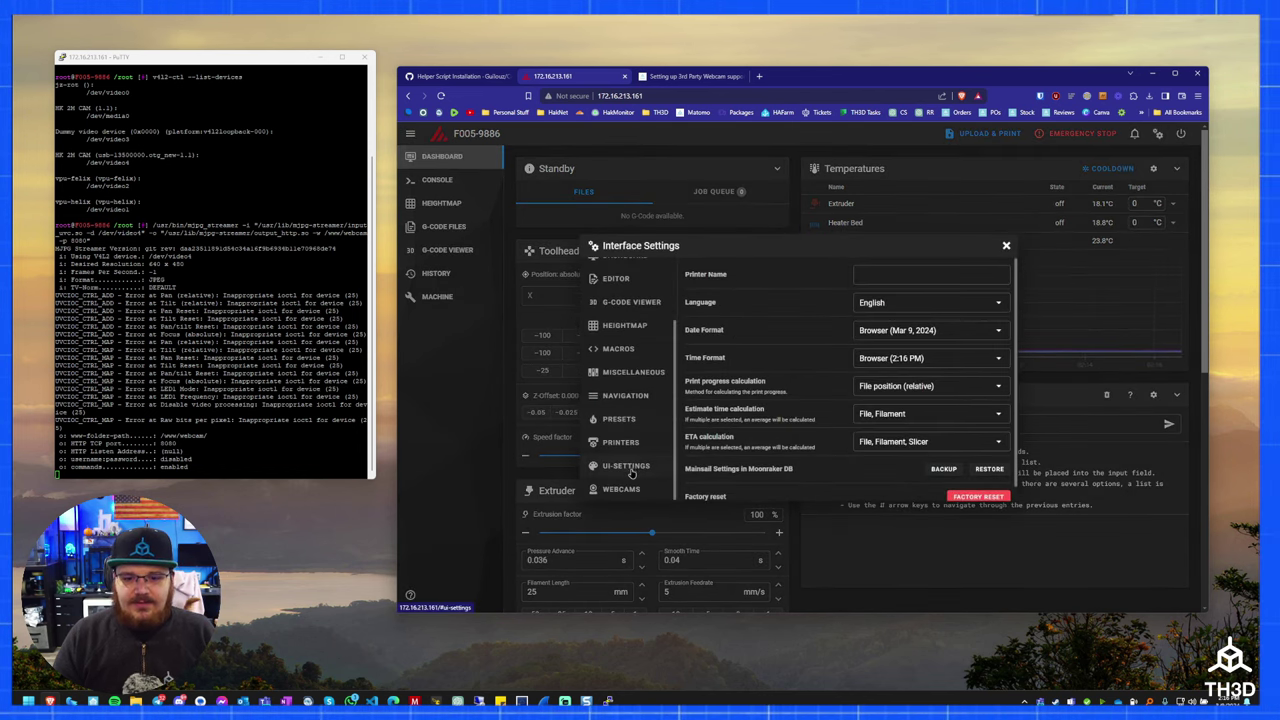
left_click(621, 489)
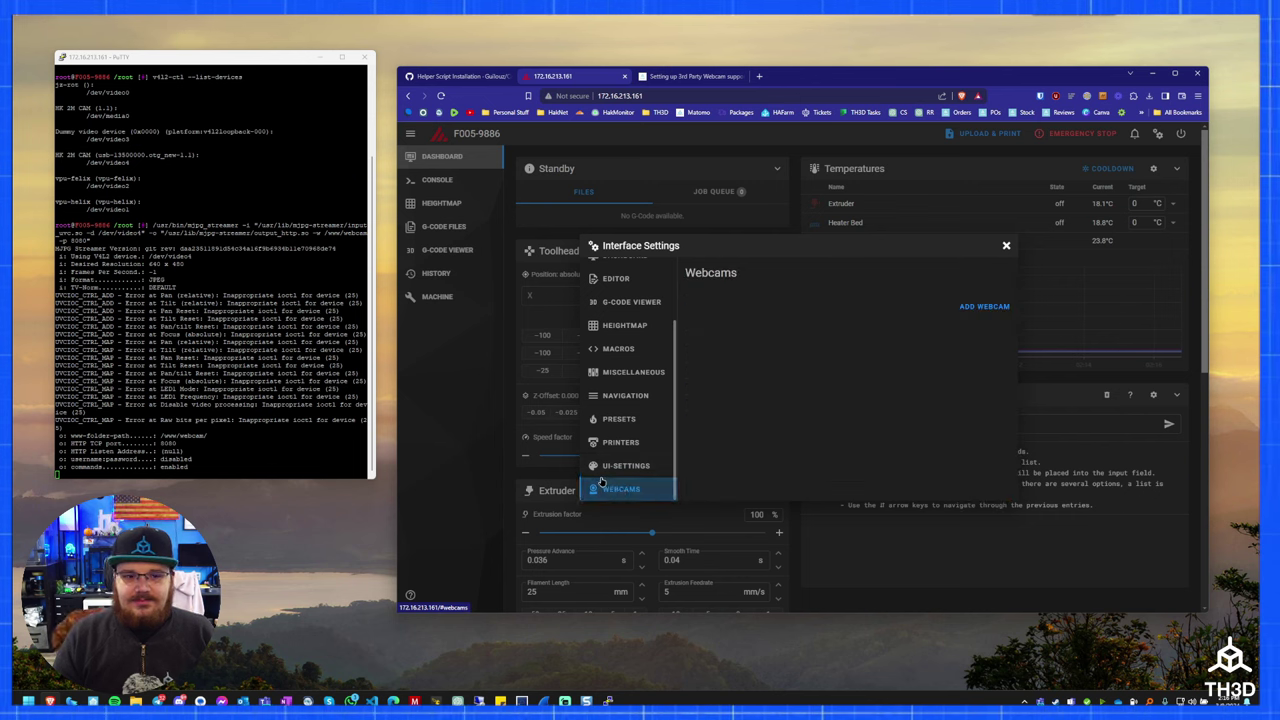
left_click(980, 307)
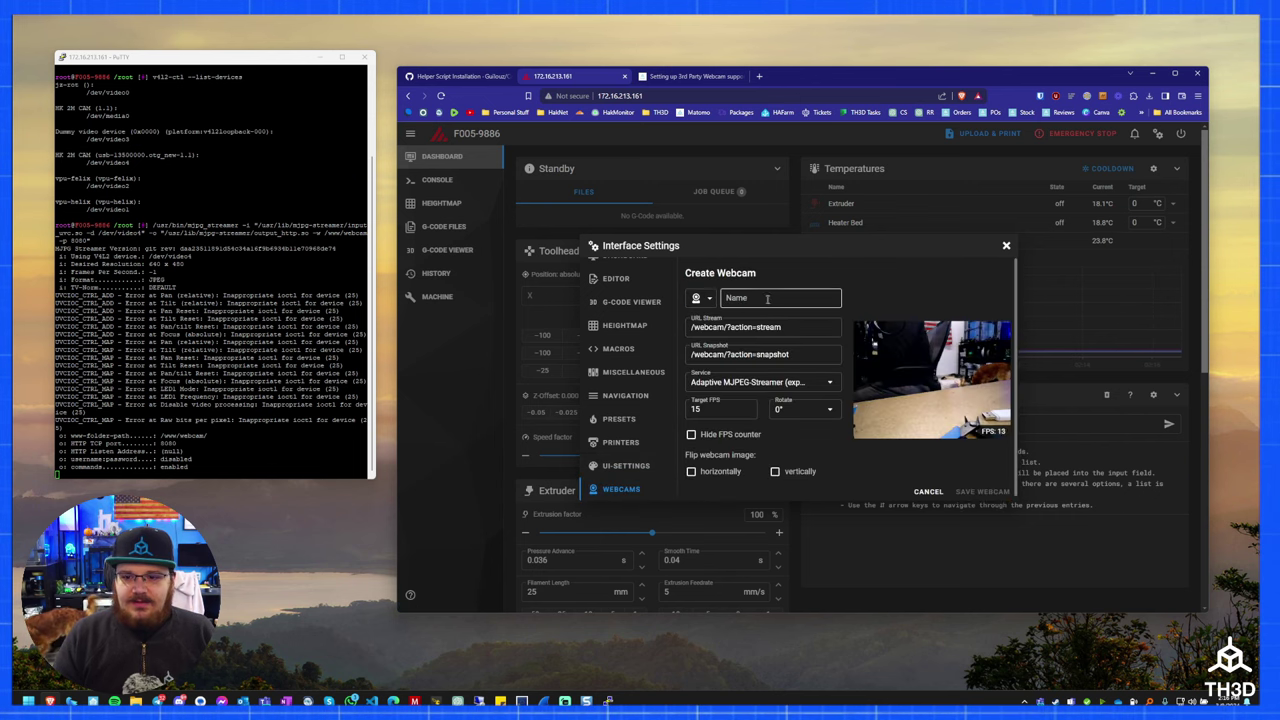
type("EZCAM")
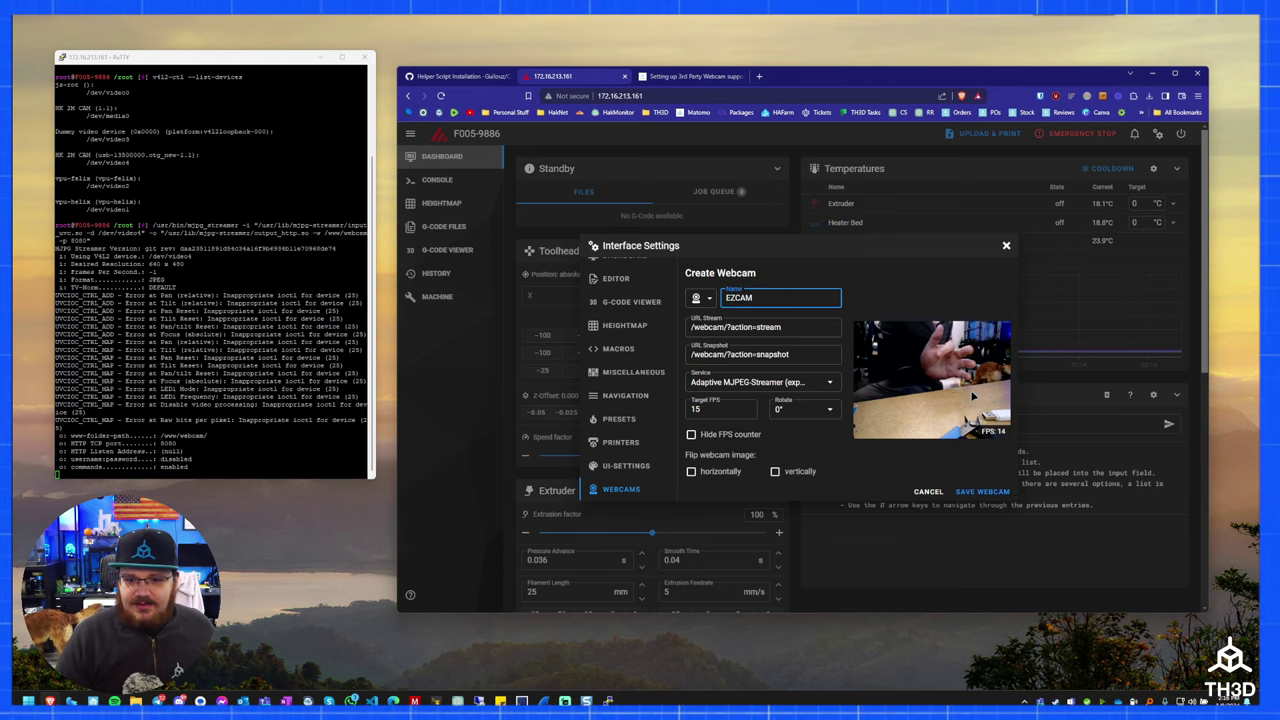
left_click(977, 491)
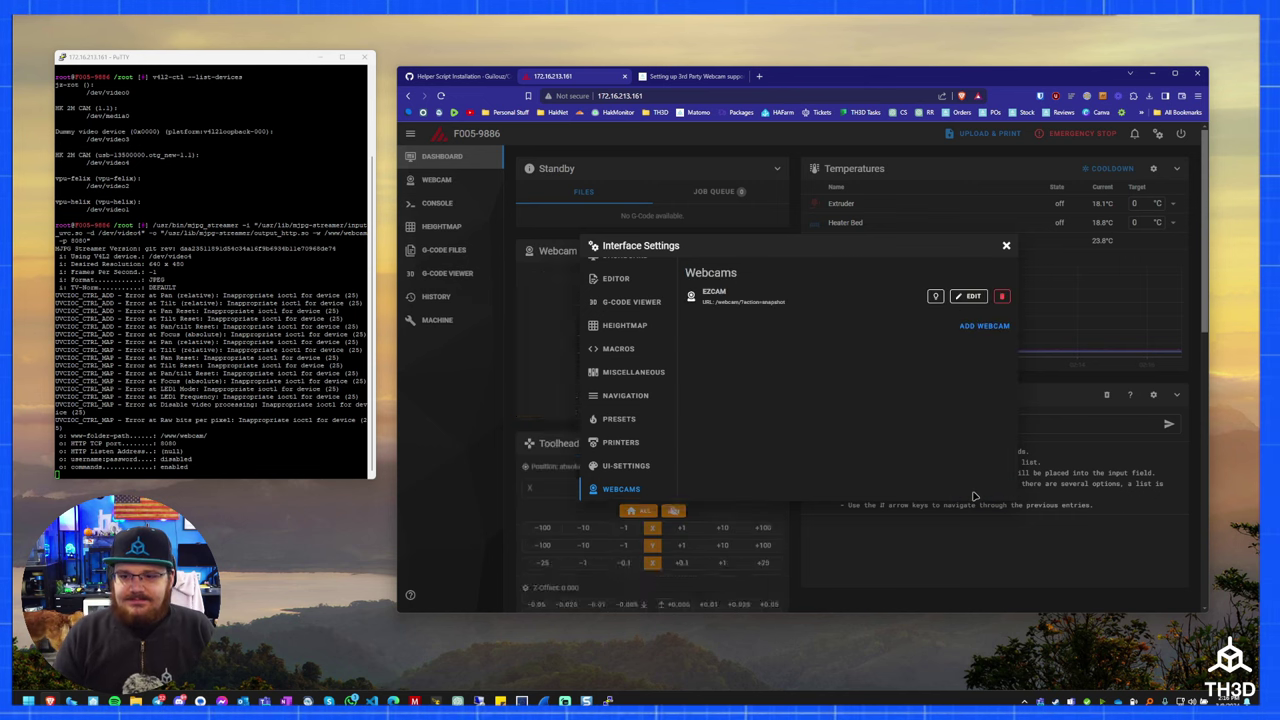
Close the settings and view the EZCAM live stream on Mainsail's Webcam page
left_click(1006, 246)
left_click(436, 179)
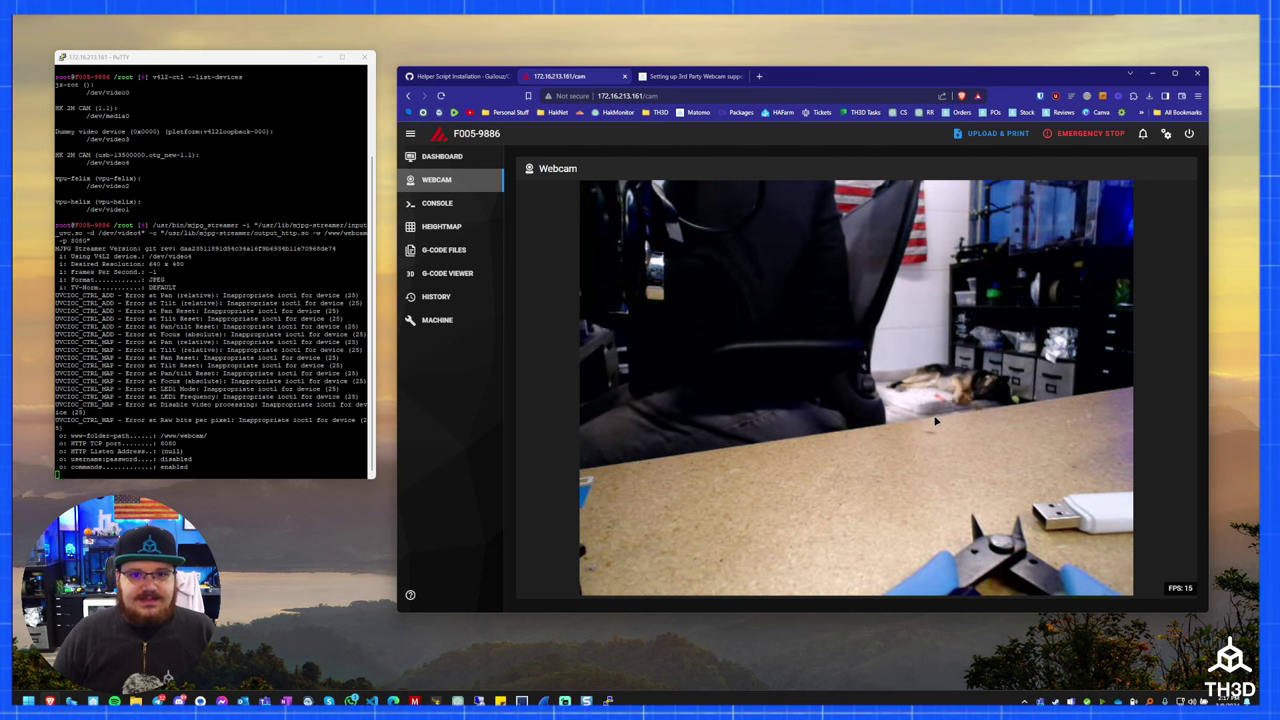
left_click(256, 258)
Bring up the TH3D webcam setup guide tab in the browser
key("ctrl+c")
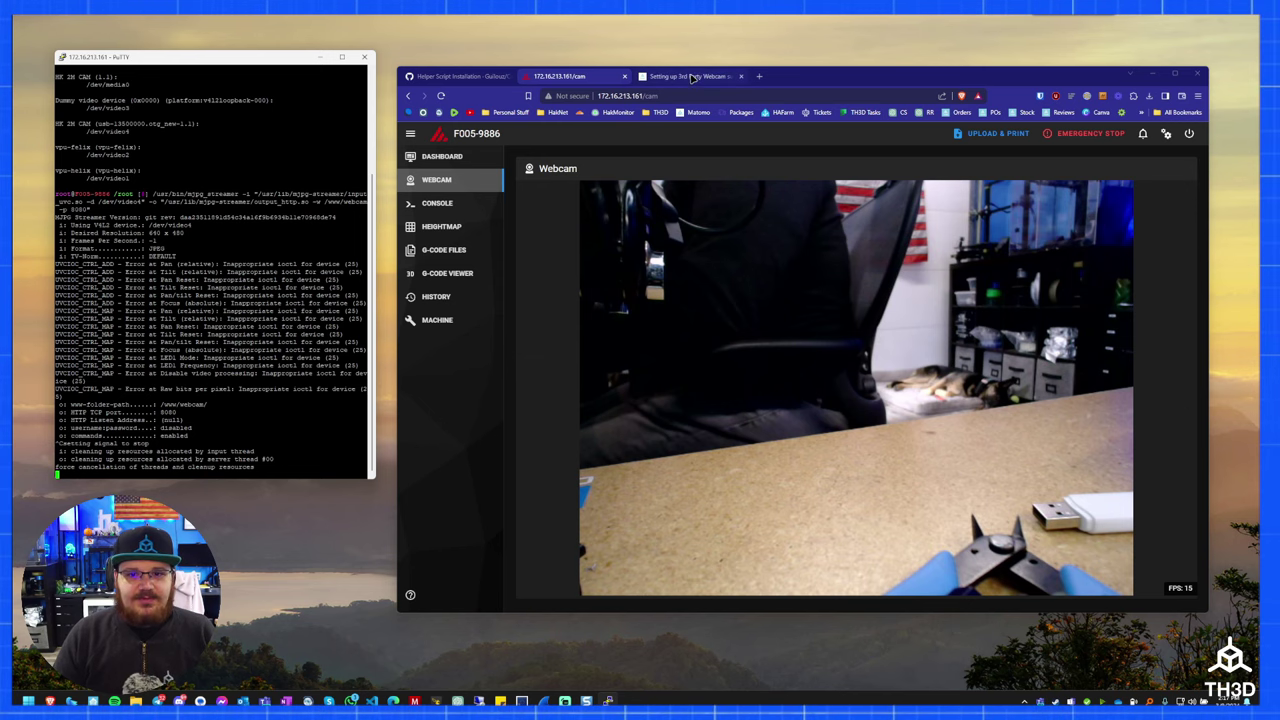
left_click(692, 76)
scroll(840, 425, "down", 3)
scroll(840, 425, "up", 1)
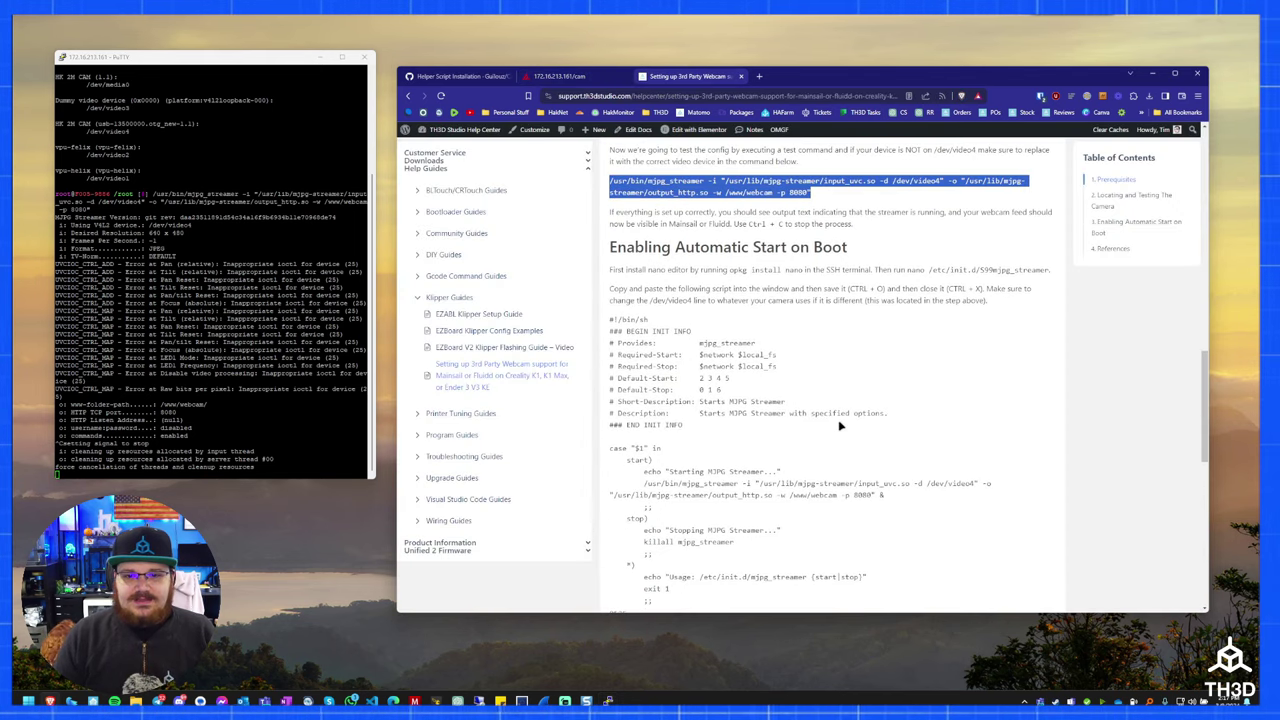
left_click(801, 271)
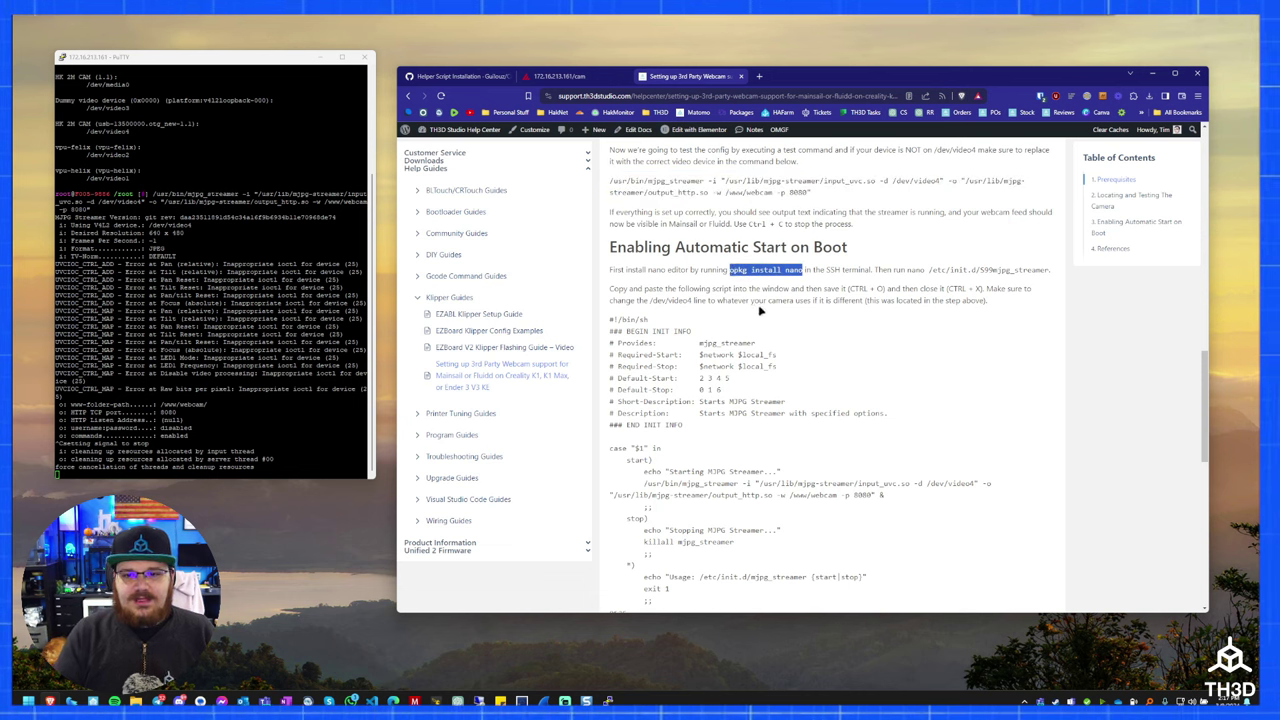
Stop the mjpg_streamer test with Ctrl+C and close the PuTTY SSH session
left_click(226, 380)
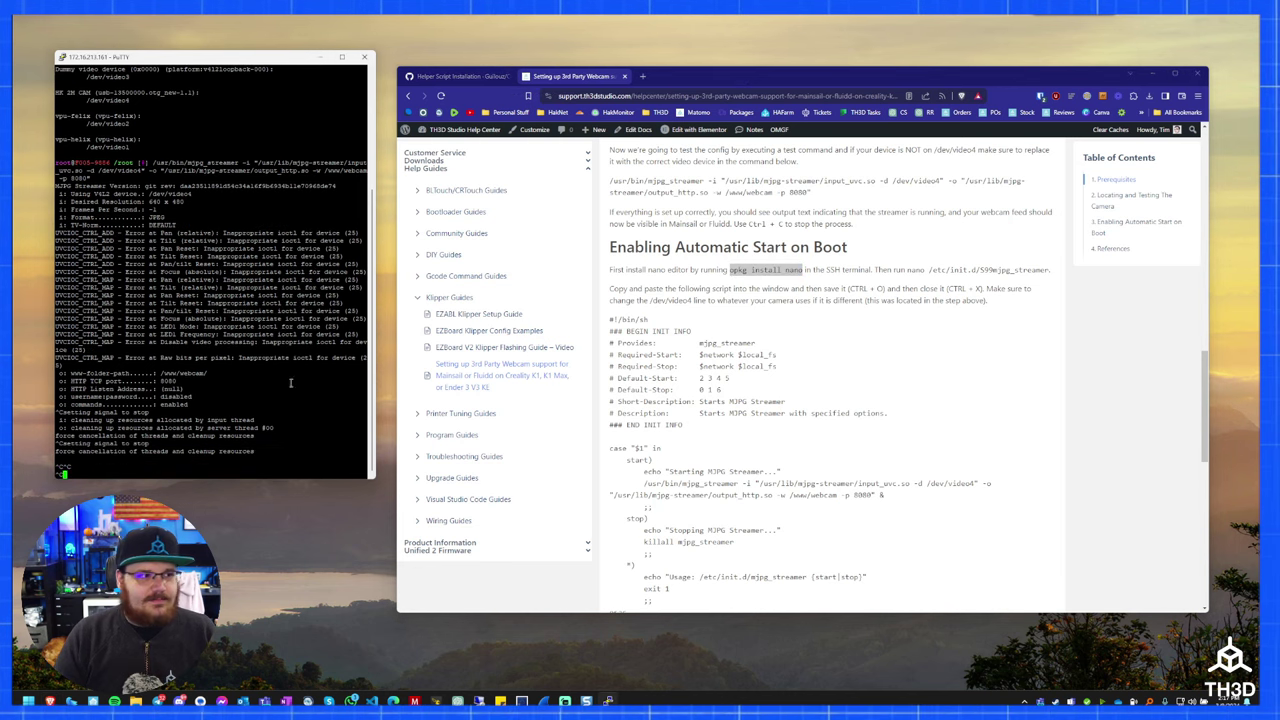
key("ctrl+c")
key("ctrl+c")
key("ctrl+c")
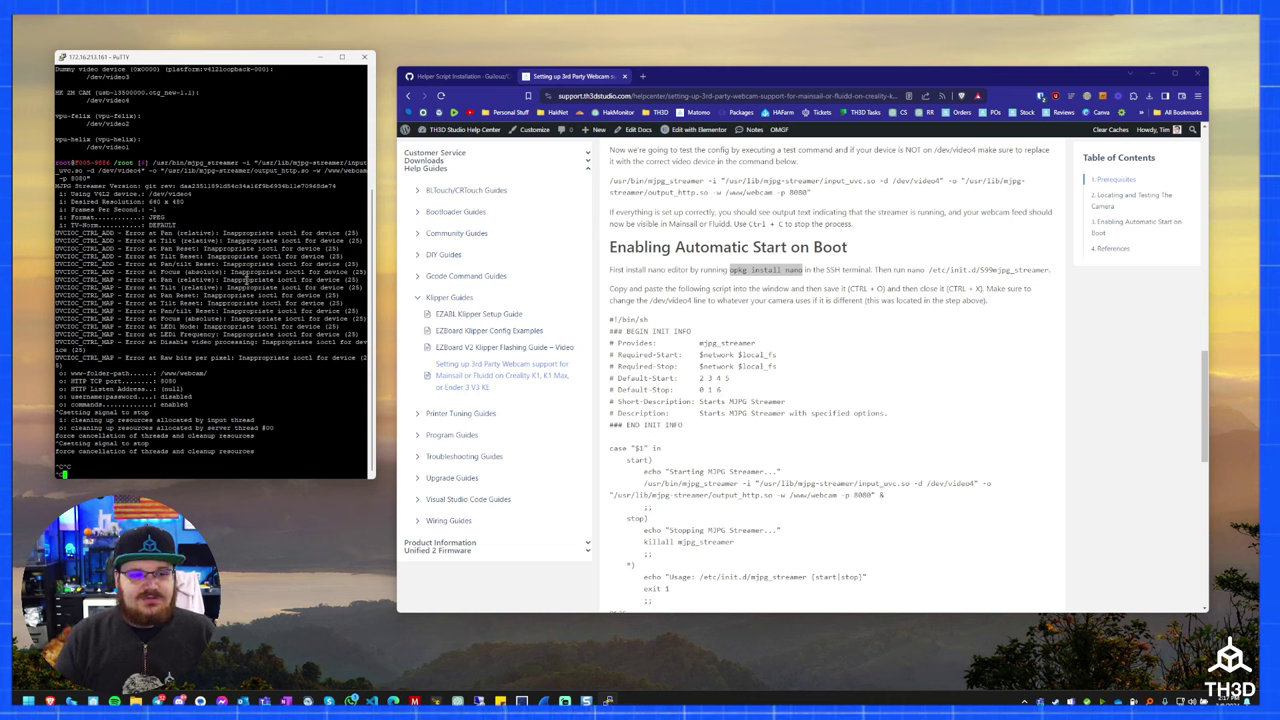
key("ctrl+c")
key("ctrl+c")
key("ctrl+c")
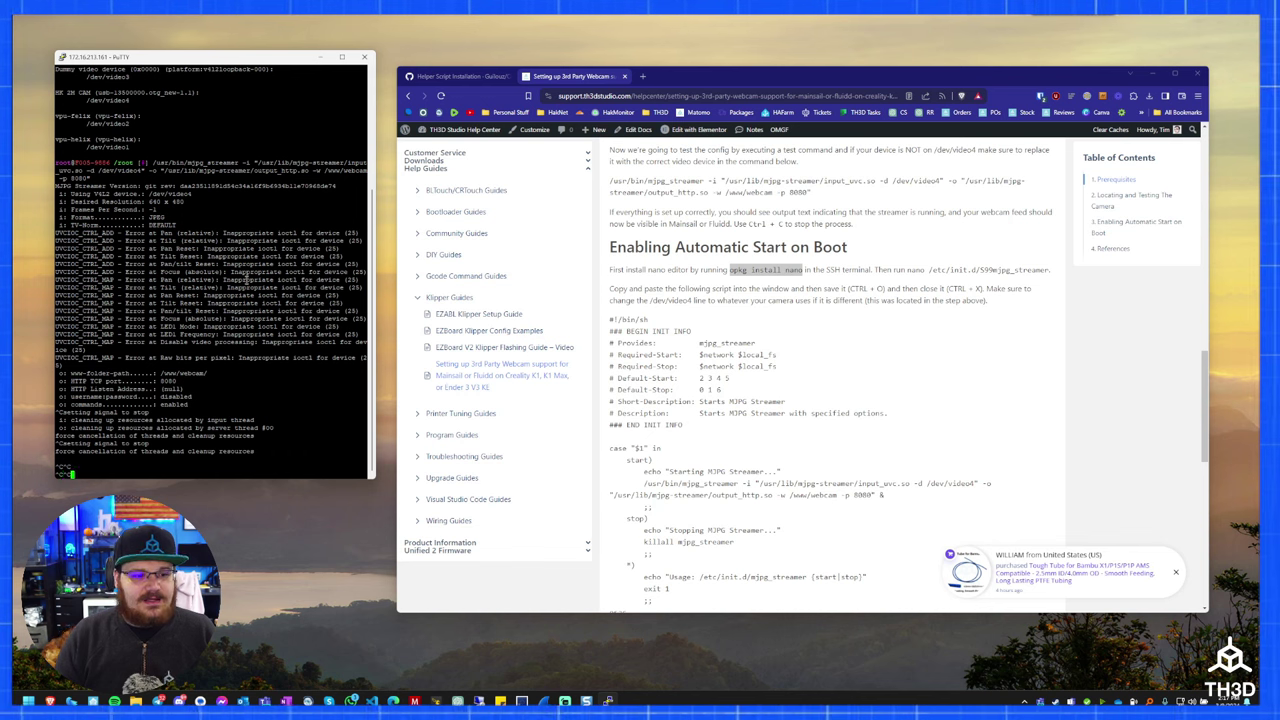
key("Return")
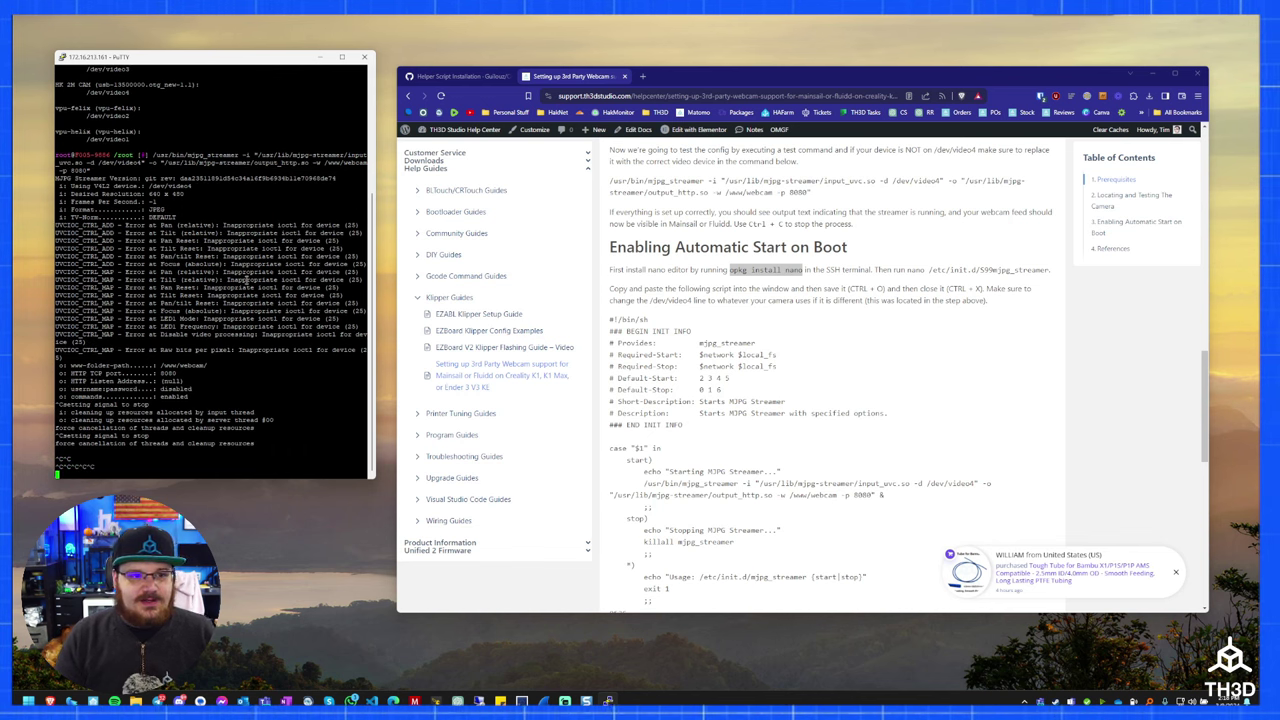
left_click(364, 57)
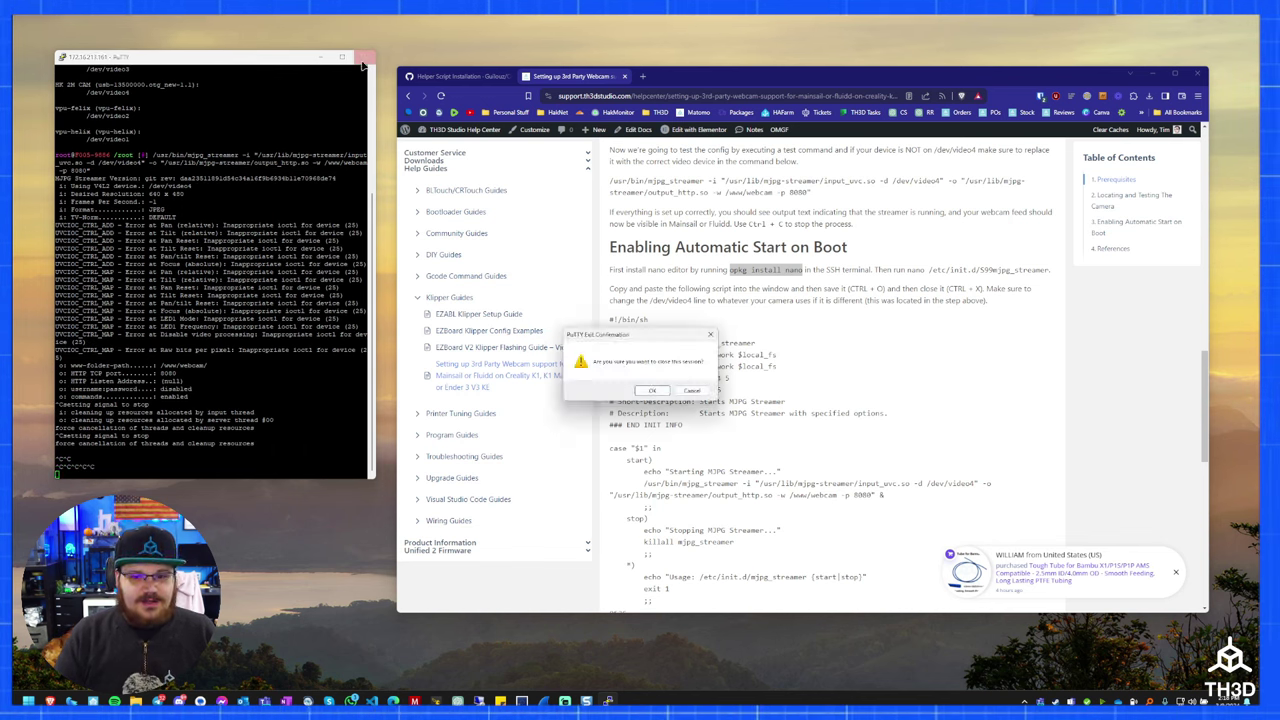
key("Return")
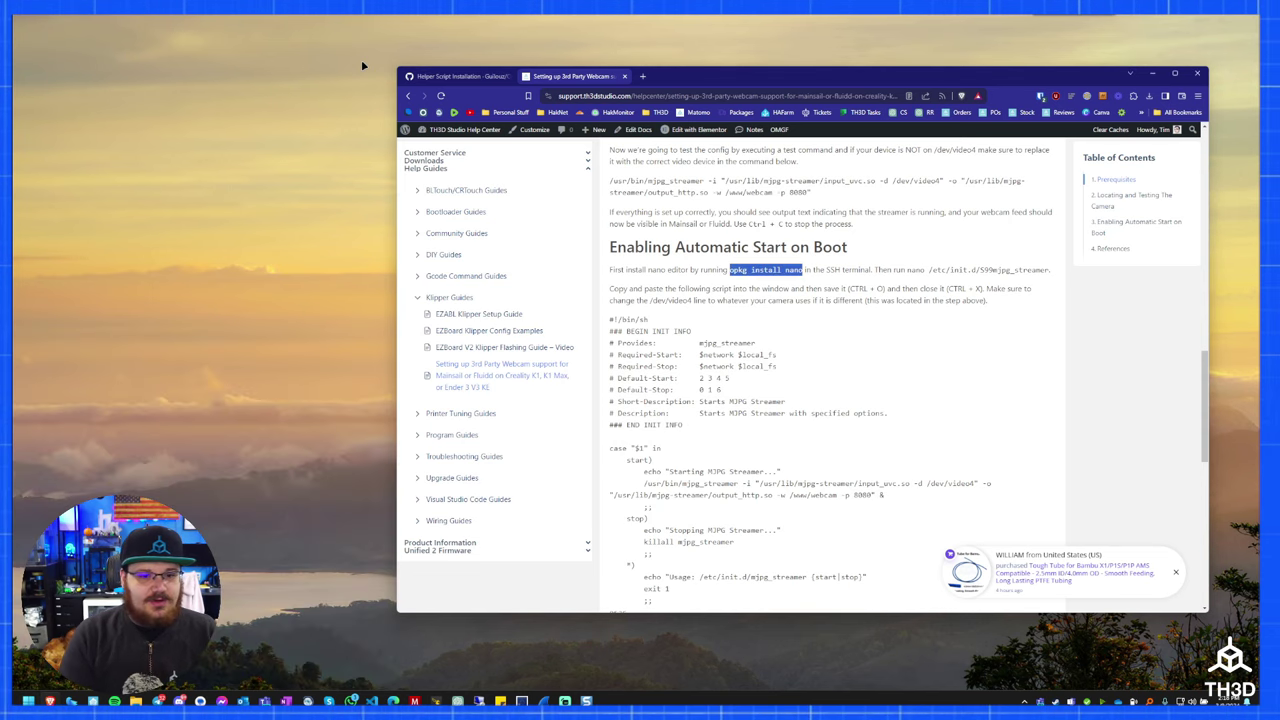
Reconnect to the printer and paste 'opkg install nano' from the guide into the terminal
key("Return")
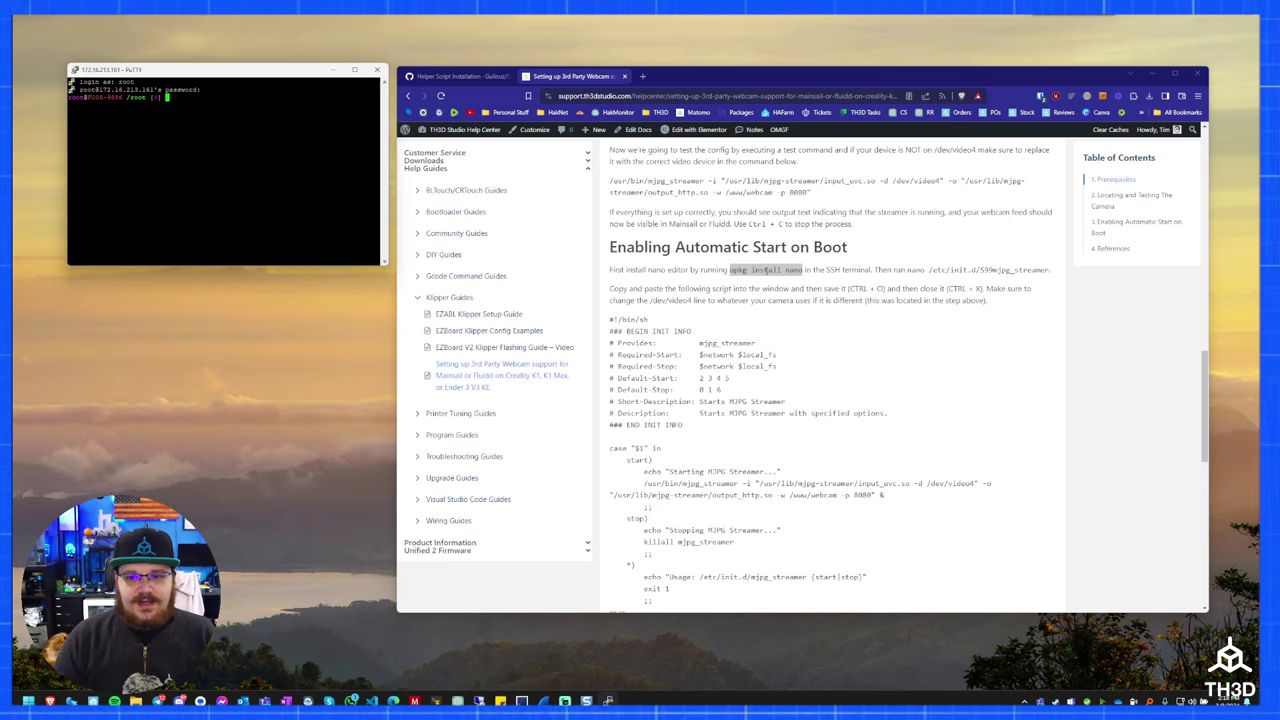
right_click(769, 271)
left_click(793, 280)
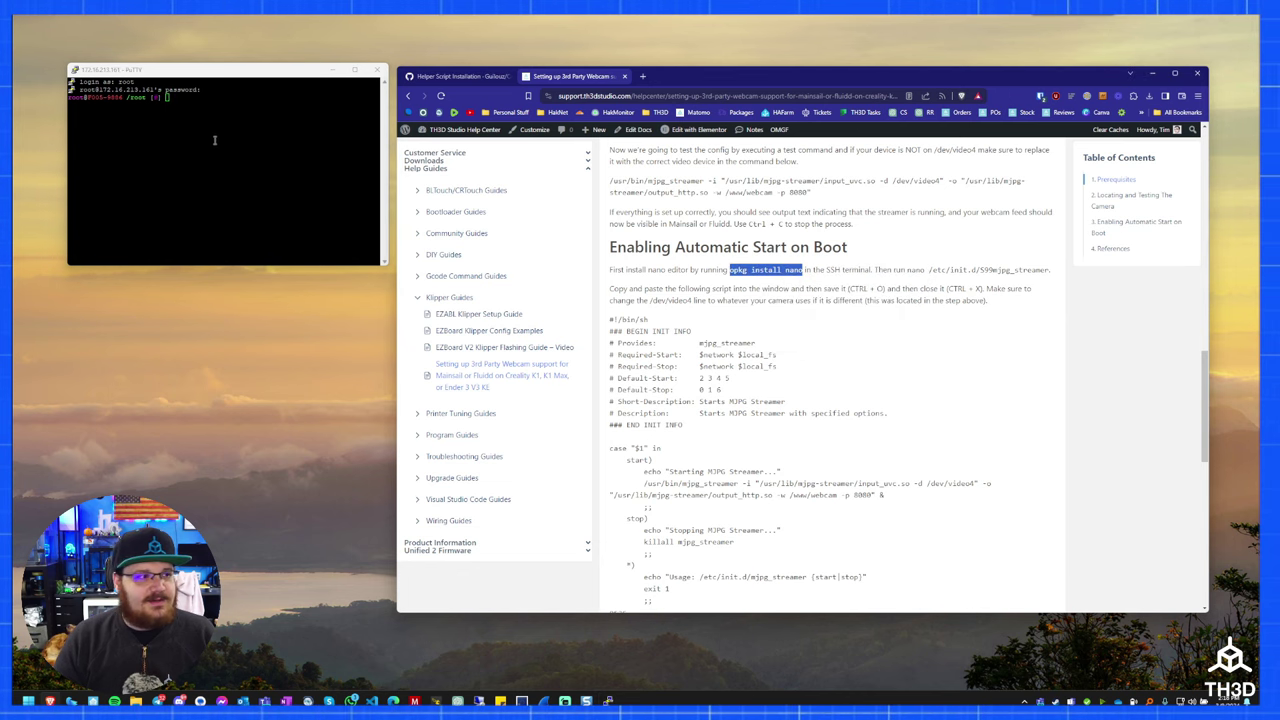
right_click(247, 150)
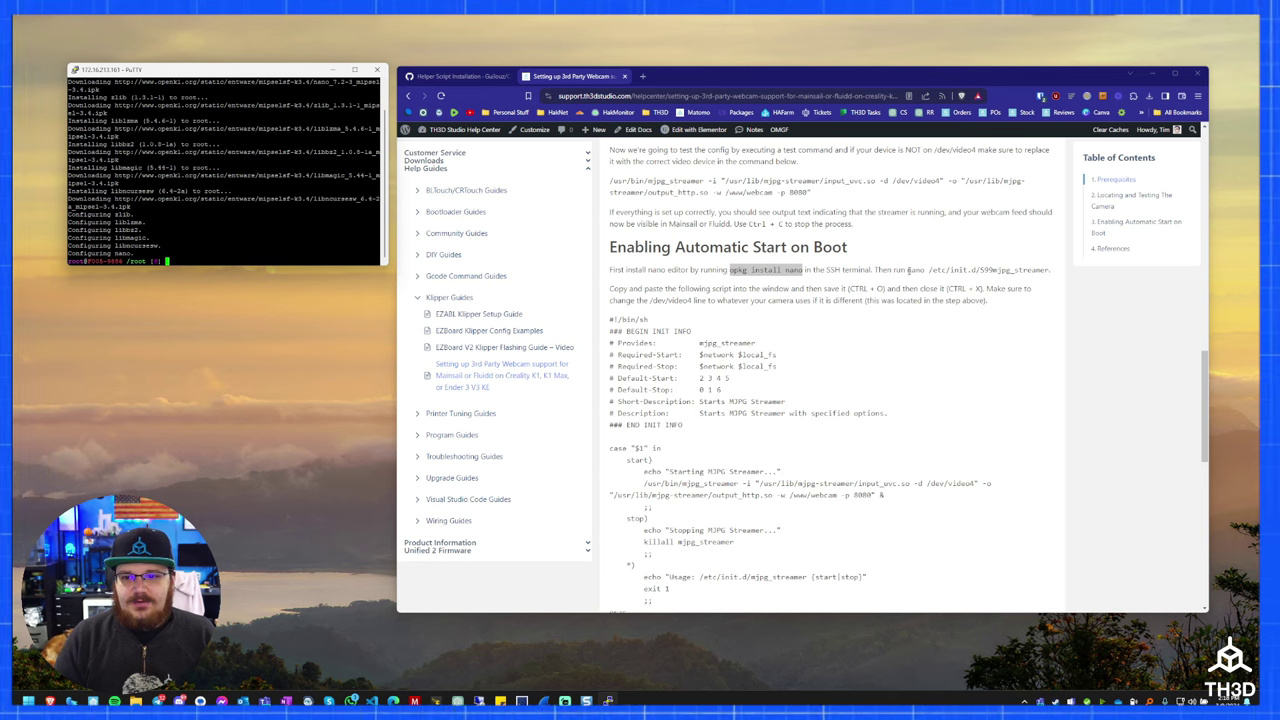
Open /etc/init.d/S99mjpg_streamer in nano using the guide's command
left_click_drag(908, 270, 1034, 270)
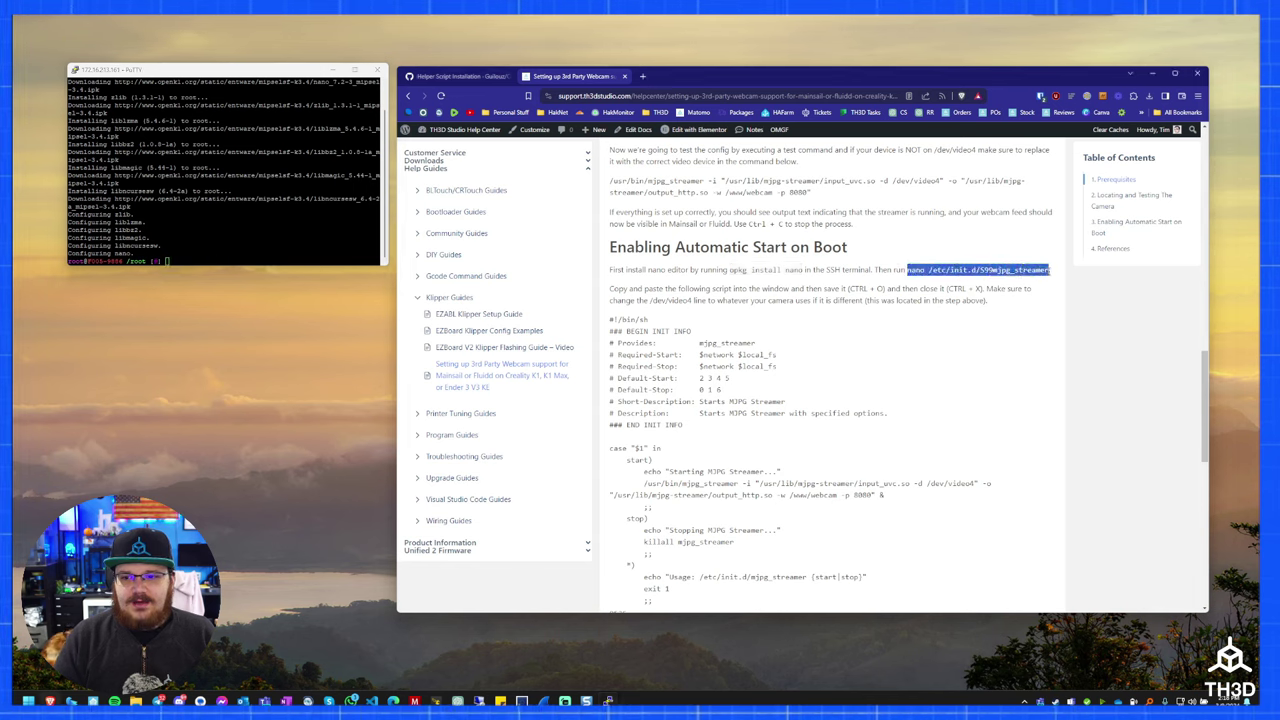
key("ctrl+c")
right_click(225, 160)
key("Return")
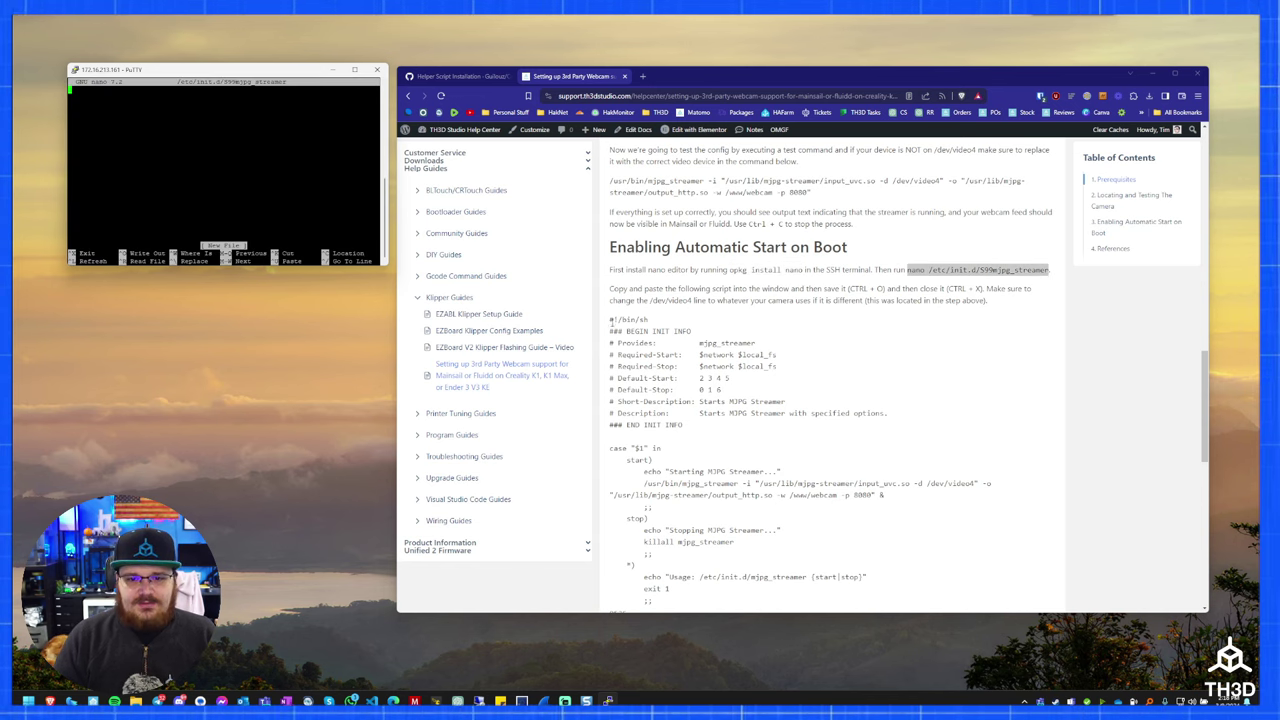
Paste the guide's startup script into nano, save it and exit to the prompt
left_click_drag(610, 320, 733, 491)
scroll(663, 360, "down", 3)
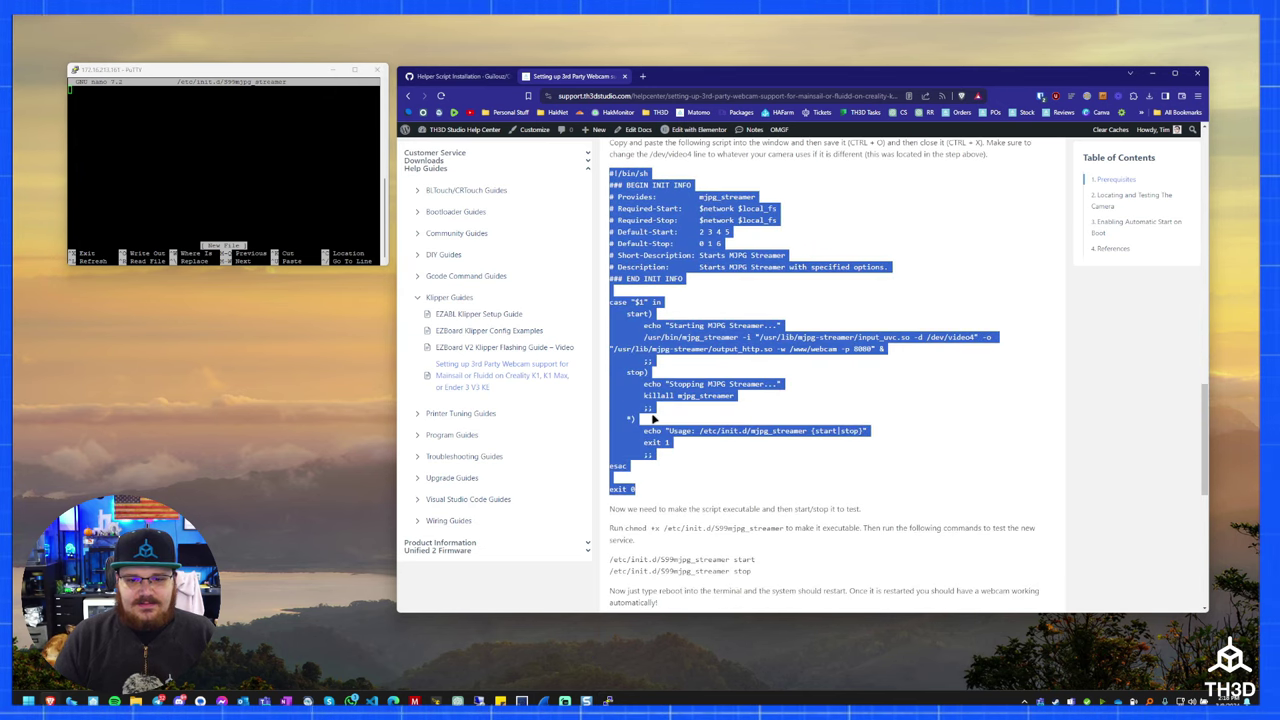
right_click(652, 418)
left_click(690, 430)
right_click(145, 197)
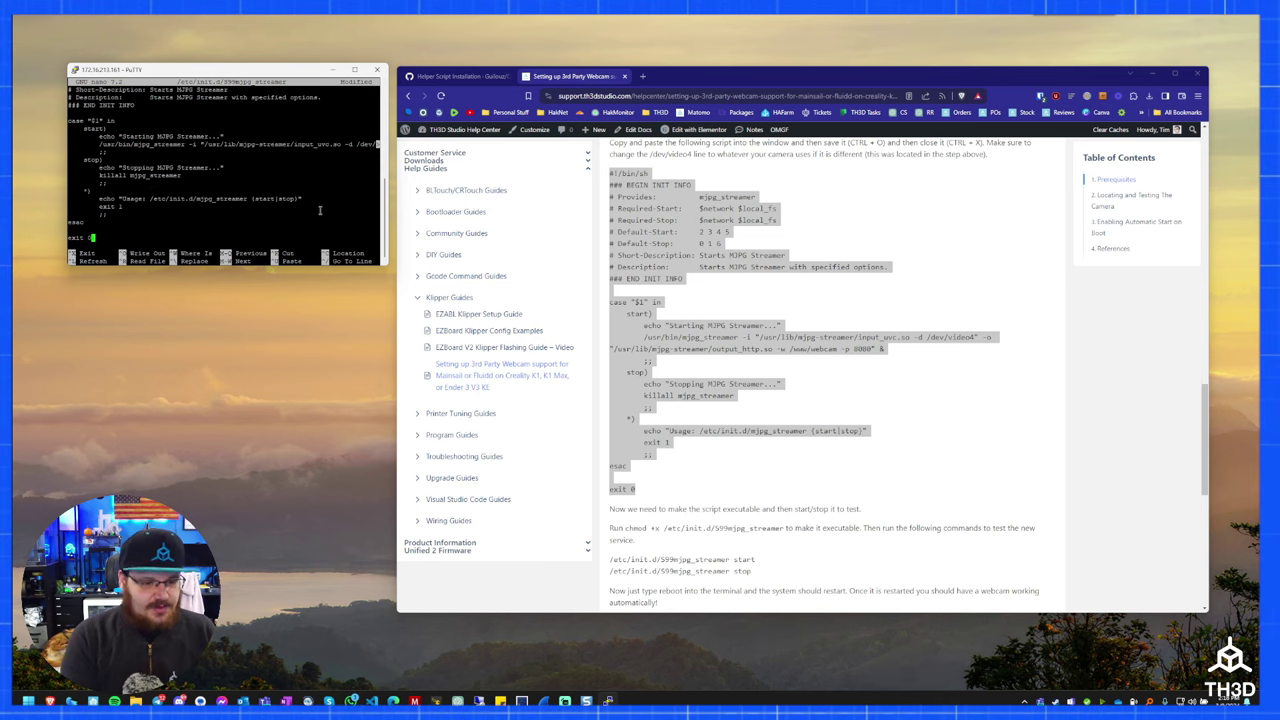
key("ctrl+o")
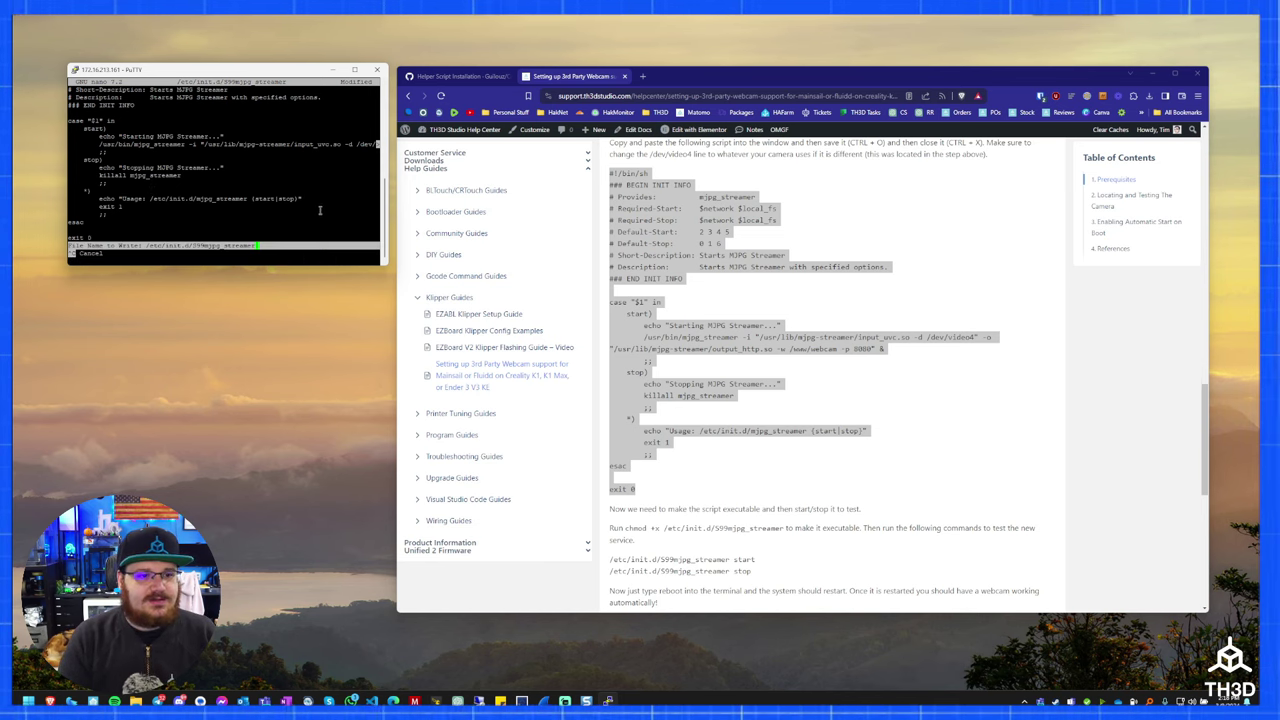
key("Return")
key("ctrl+x")
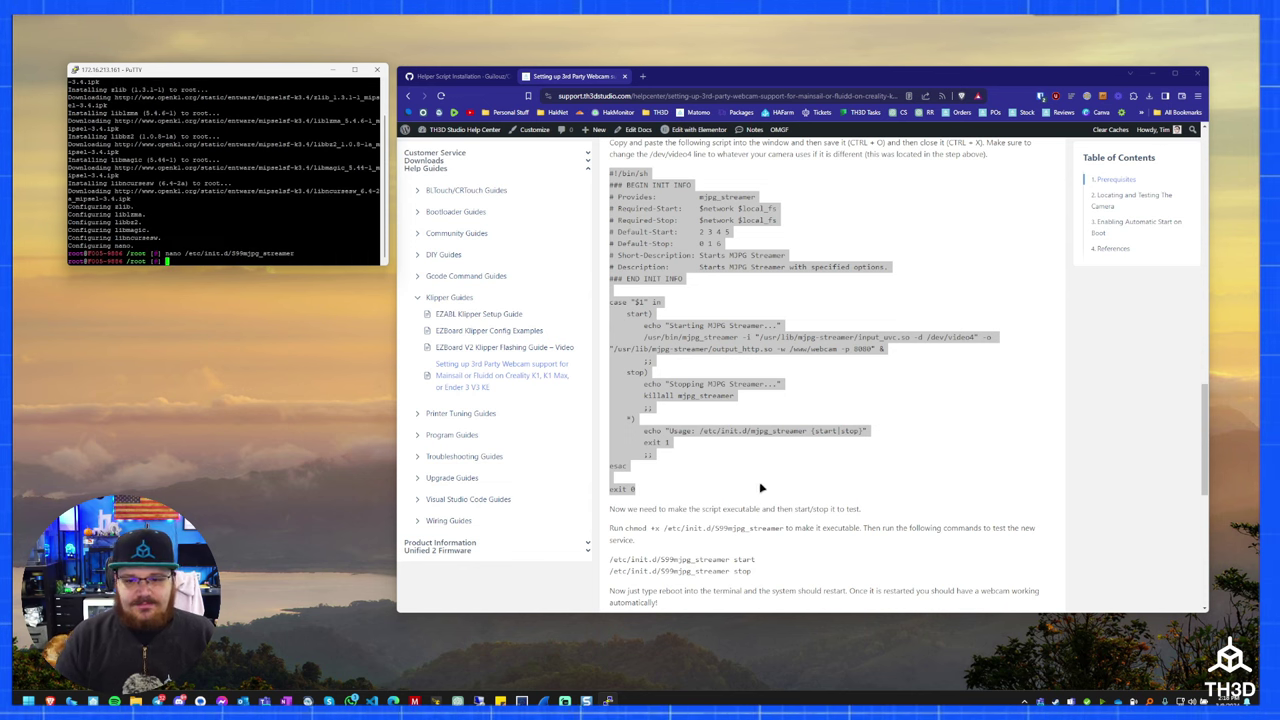
Make the boot script executable with chmod +x /etc/init.d/S99mjpg_streamer
left_click_drag(783, 531, 625, 528)
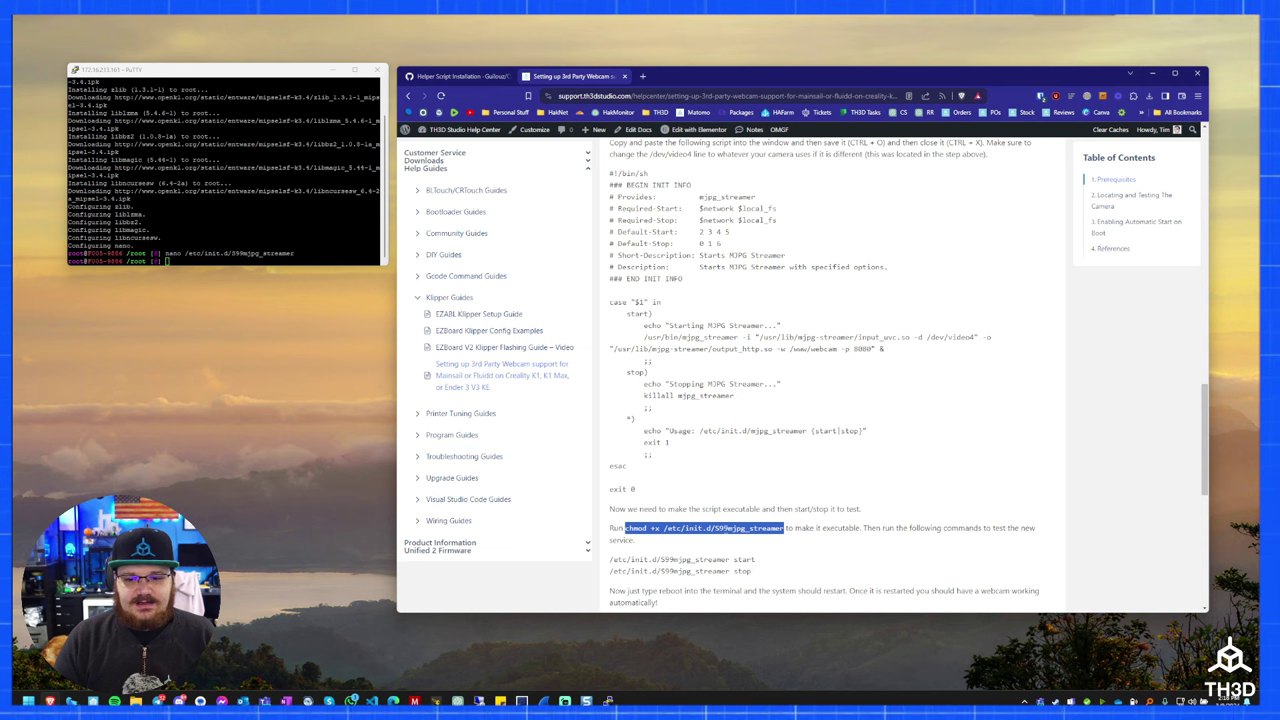
right_click(738, 531)
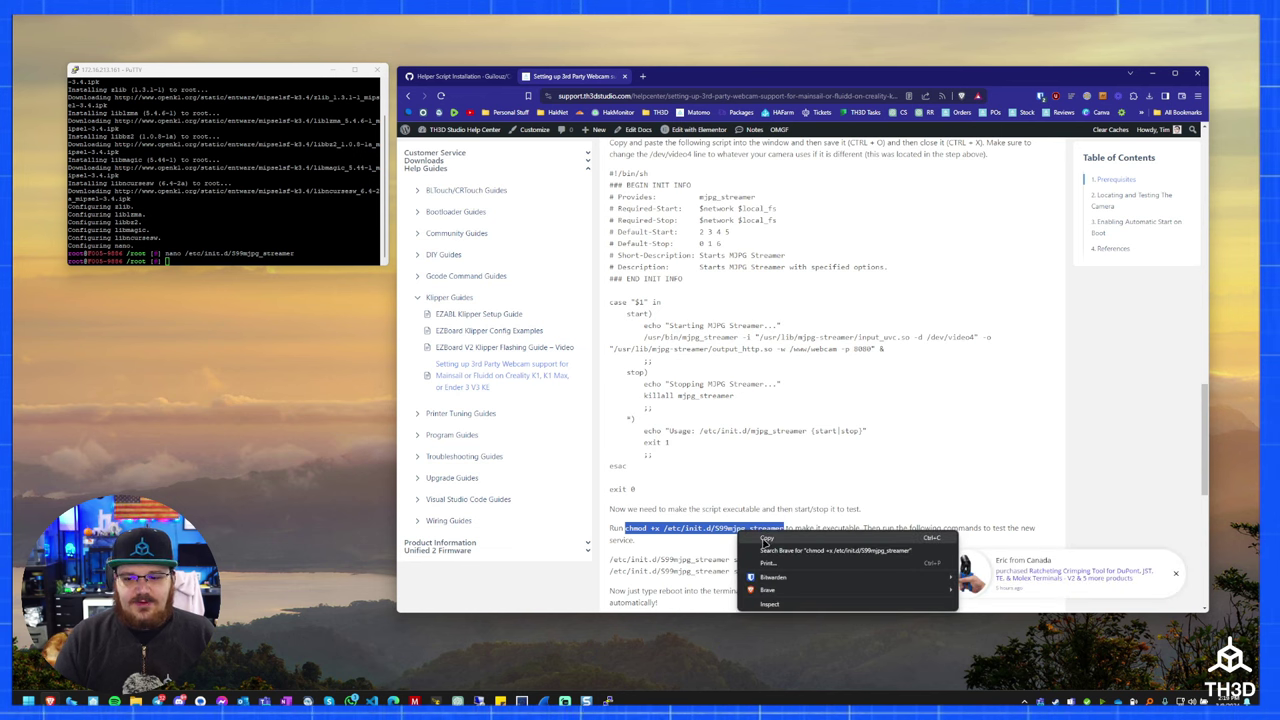
left_click(765, 541)
right_click(259, 205)
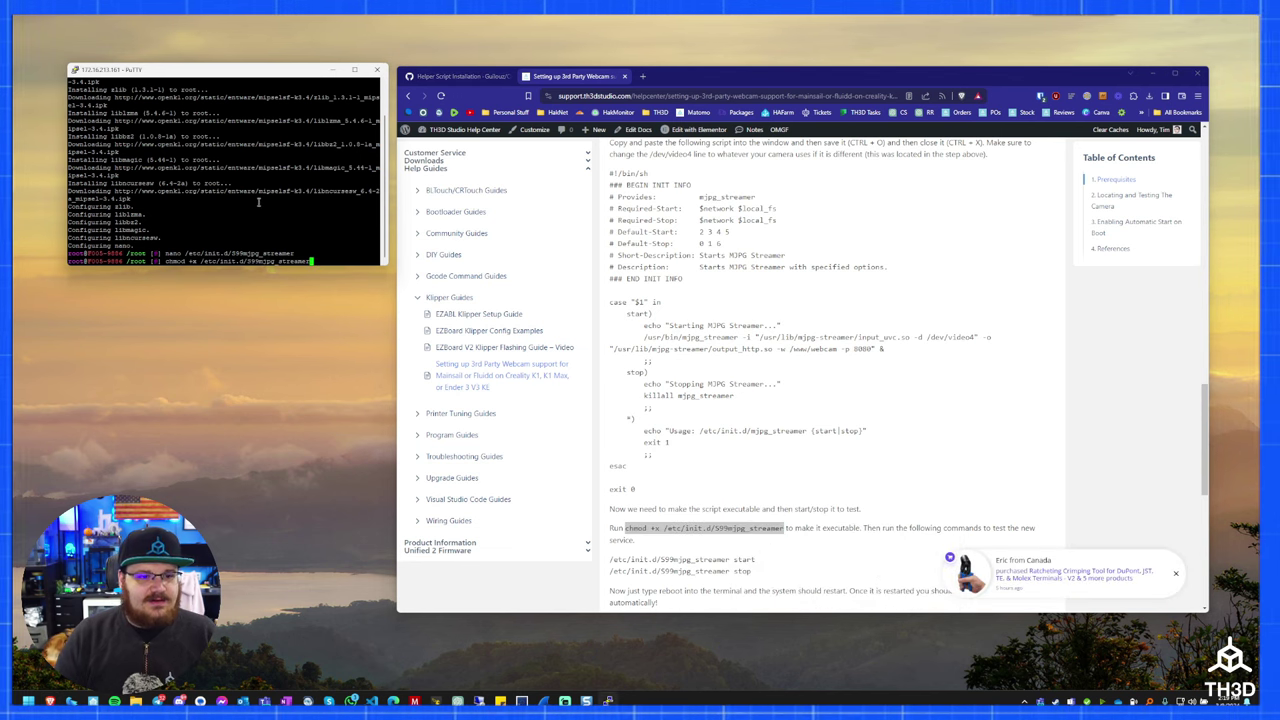
key("Return")
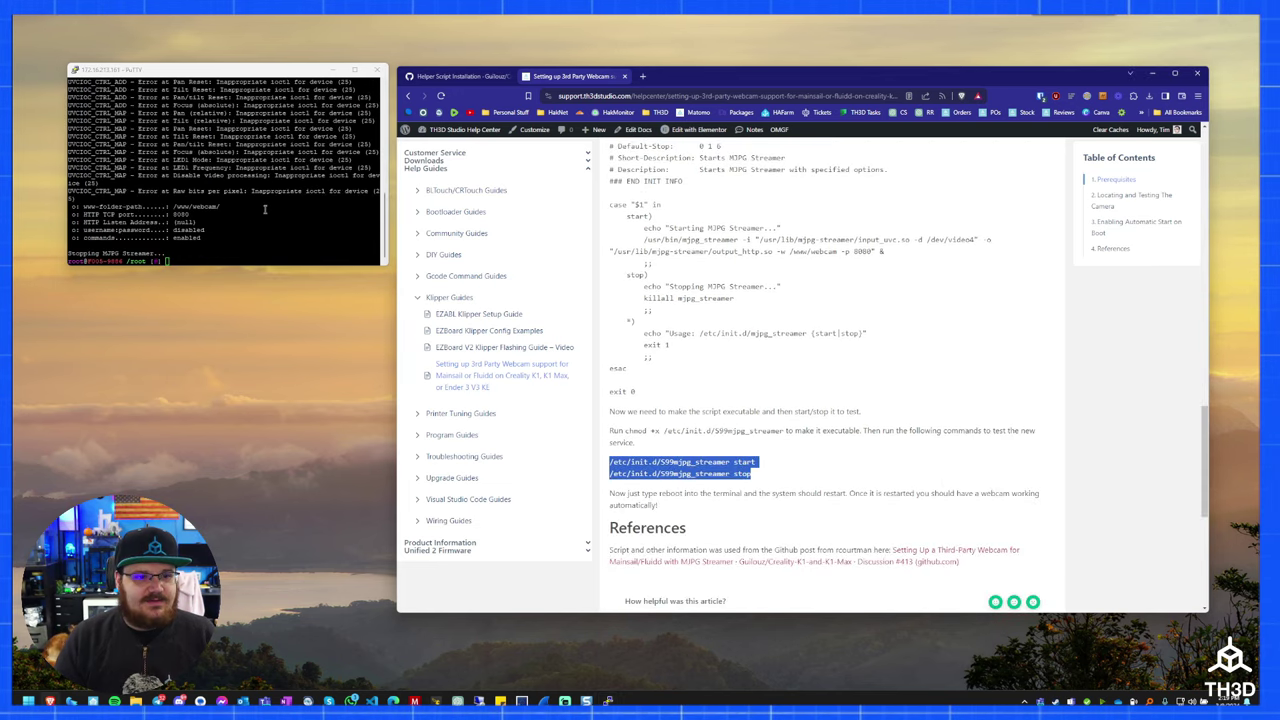
Test the script by running /etc/init.d/S99mjpg_streamer start and then stop
right_click(235, 205)
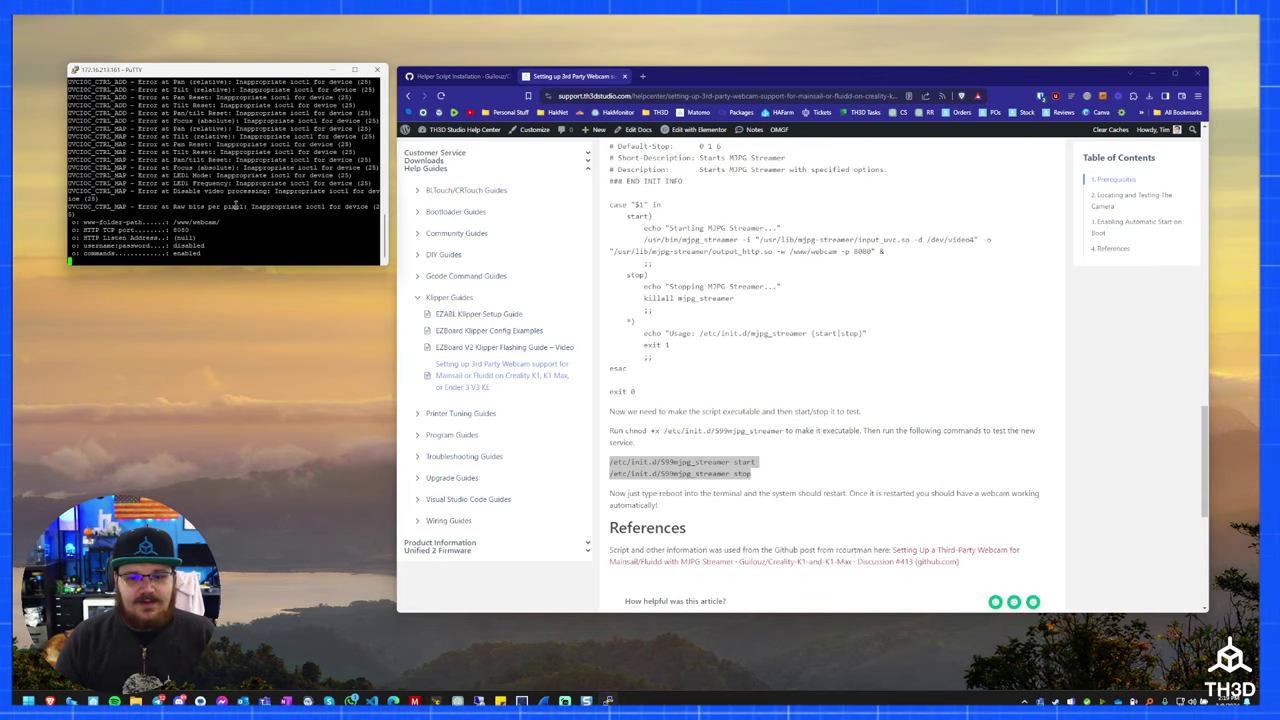
key("Return")
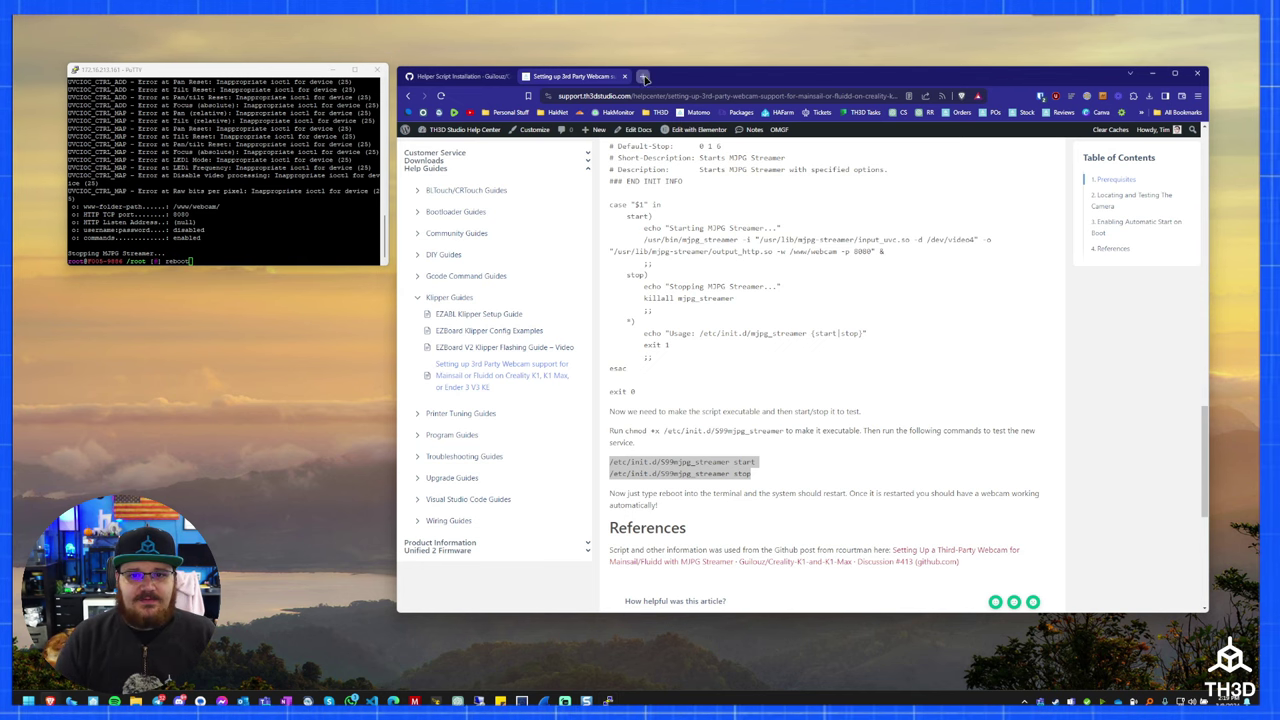
key("ctrl+t")
Load Mainsail at 172.16.213.161, reboot the printer, and reload the dashboard after startup
type("172")
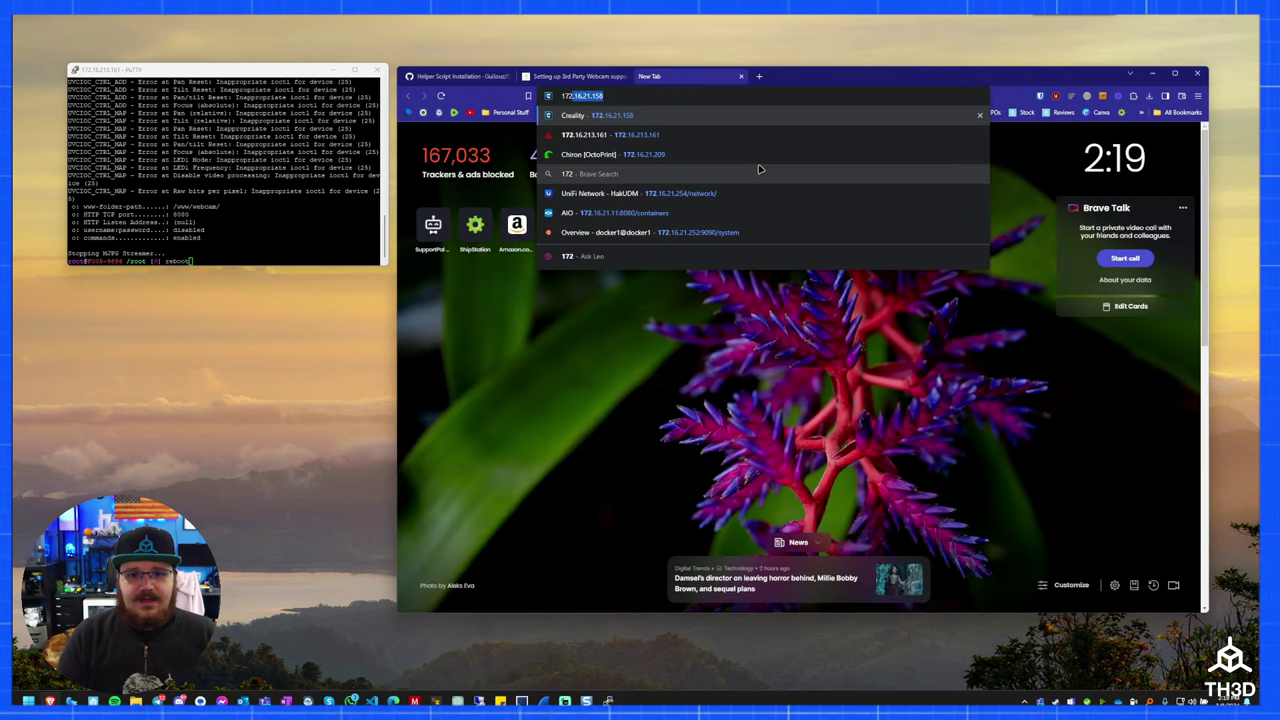
key("Down")
key("Return")
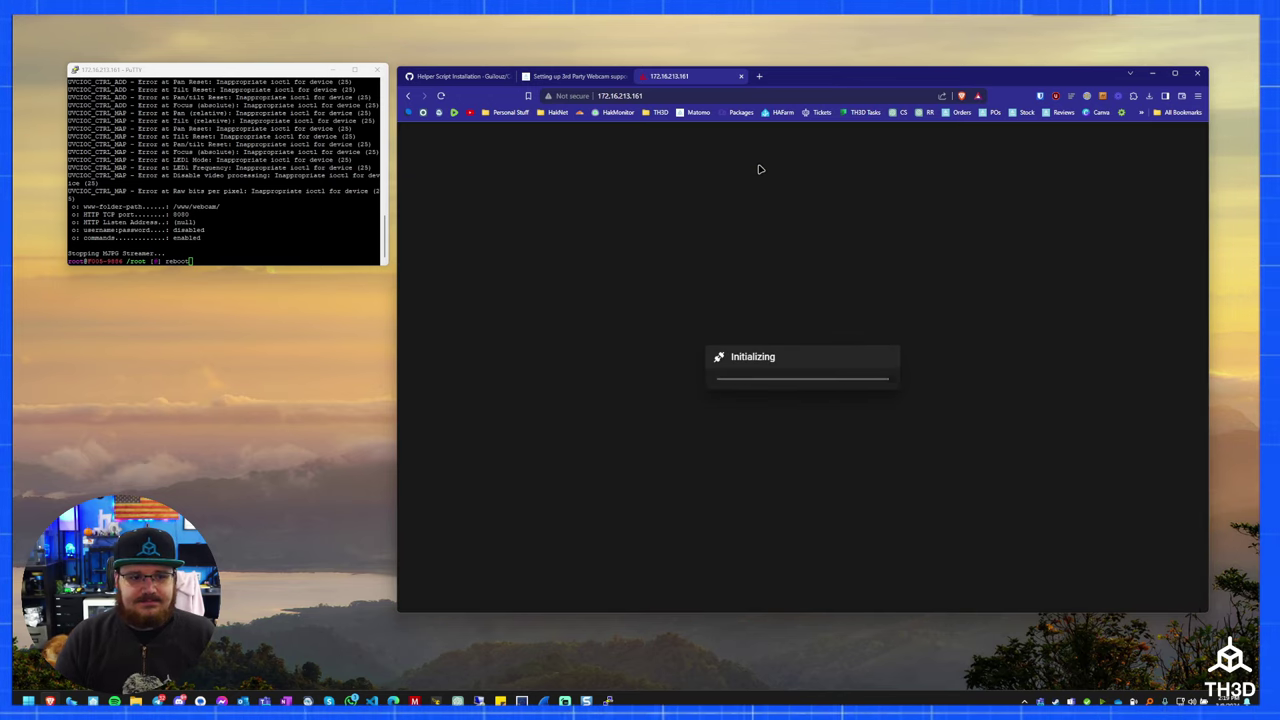
key("Return")
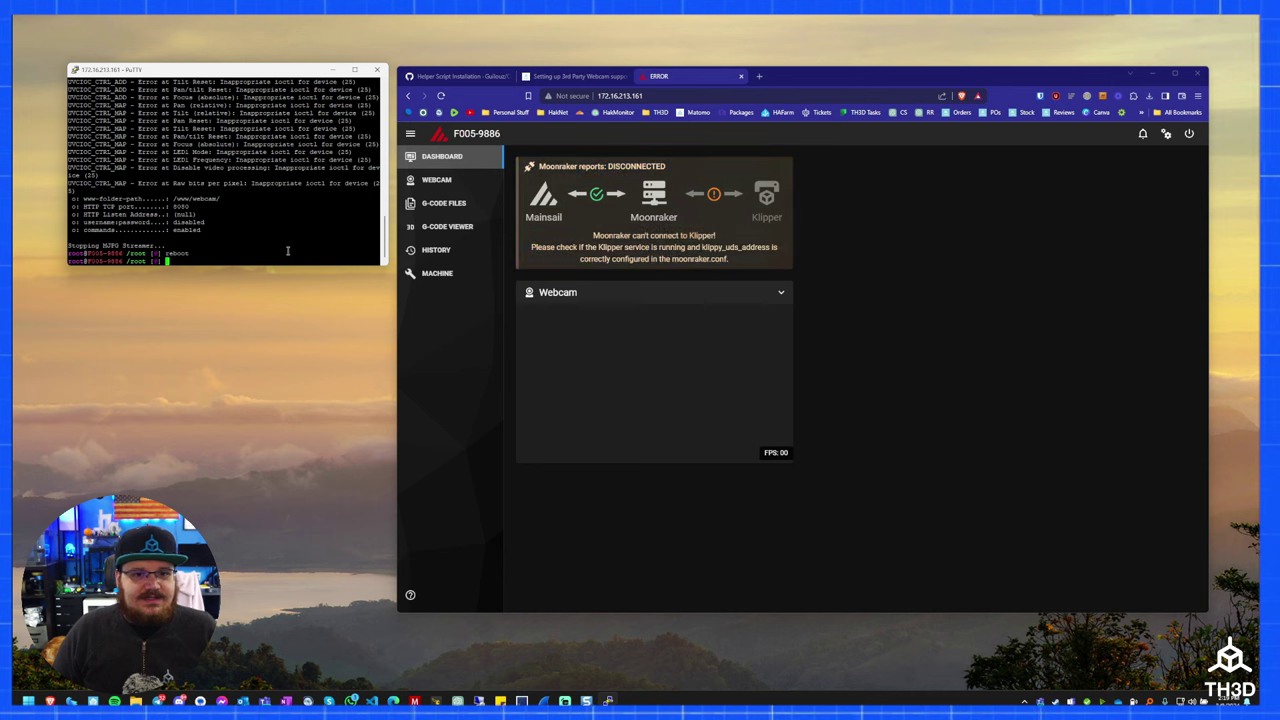
left_click(766, 394)
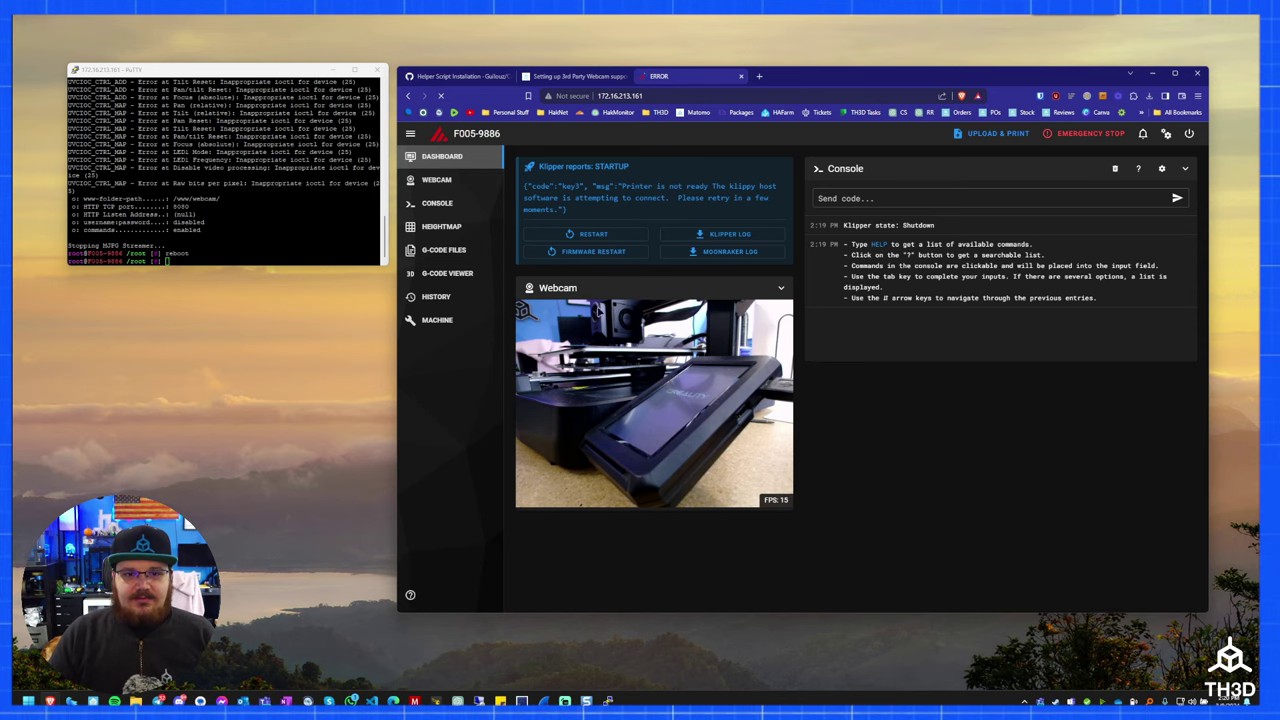
left_click(440, 95)
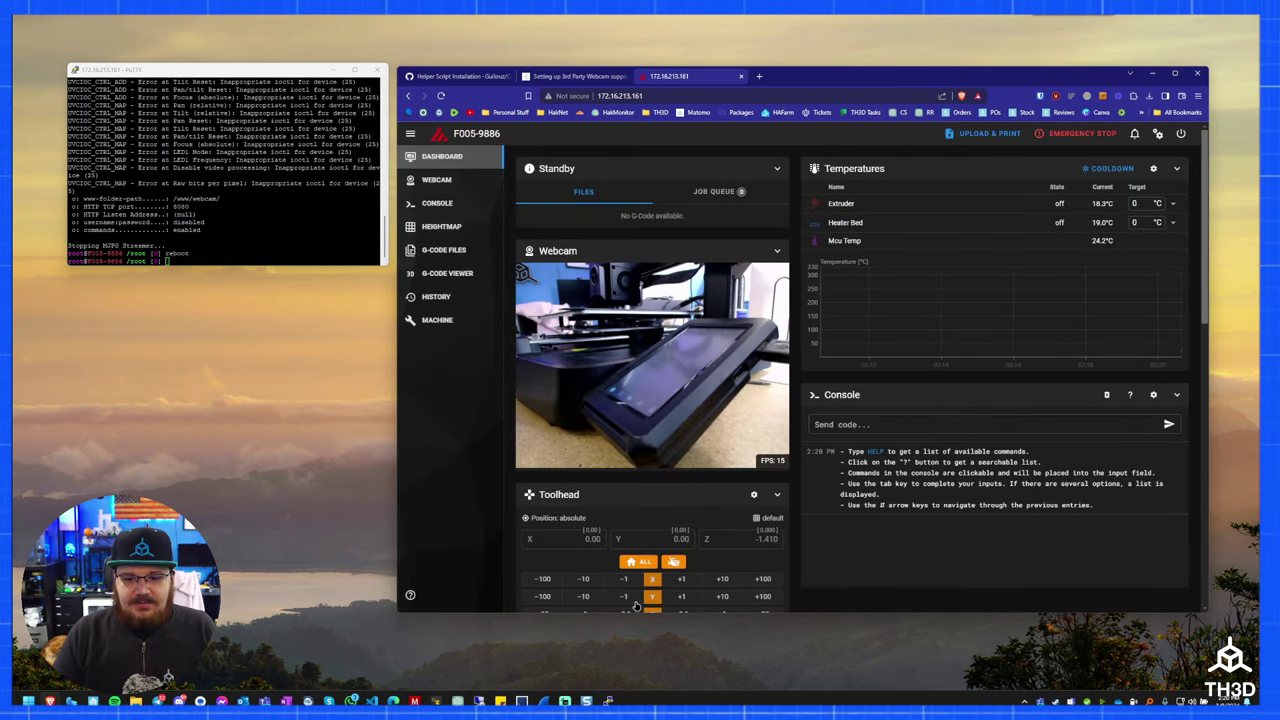
Home all axes with G28 from the Toolhead panel's Home All button
left_click(643, 563)
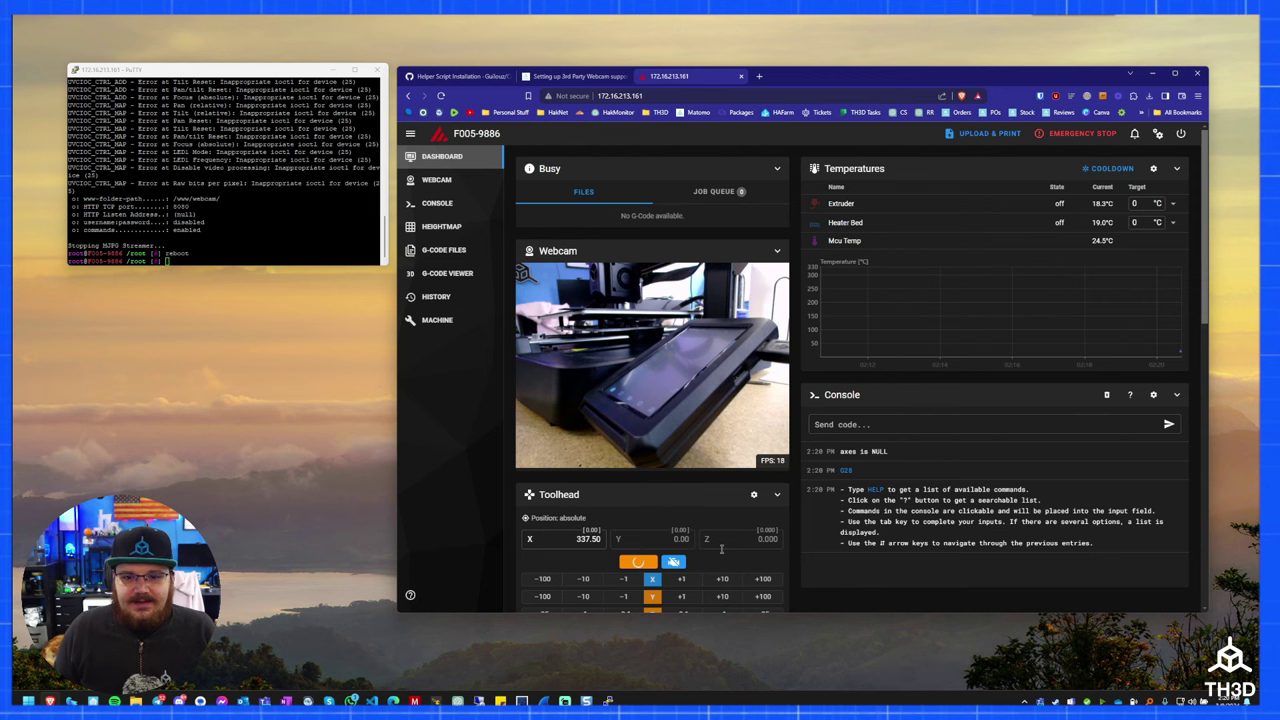